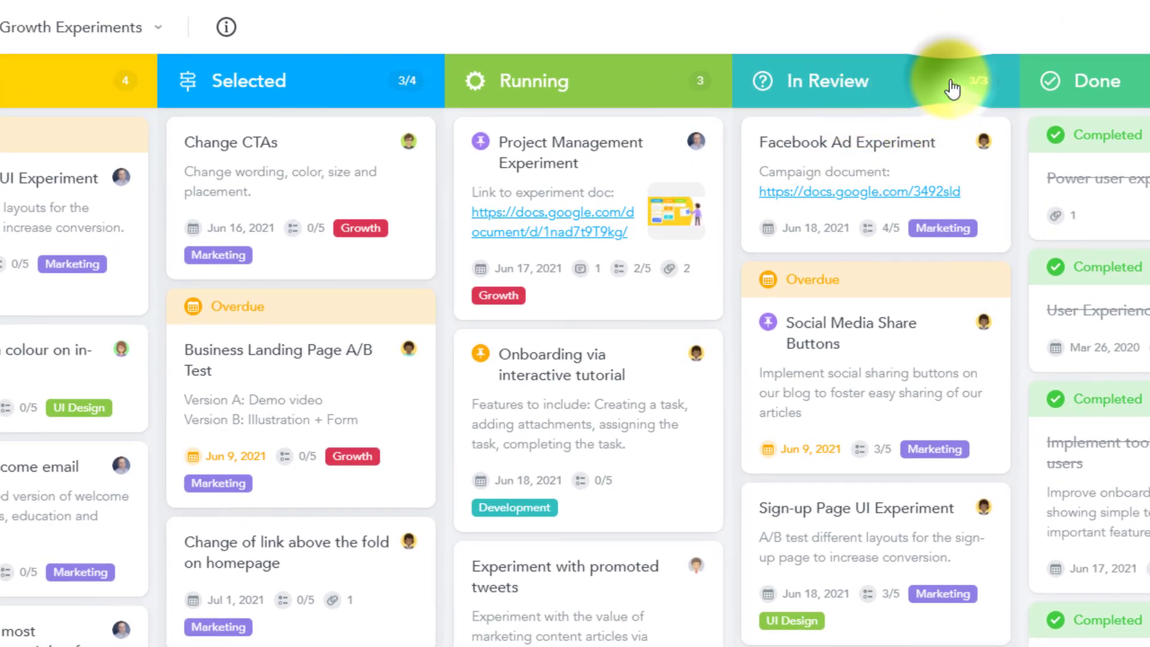
Change the colour of the In Review section to red.
click(950, 84)
click(835, 277)
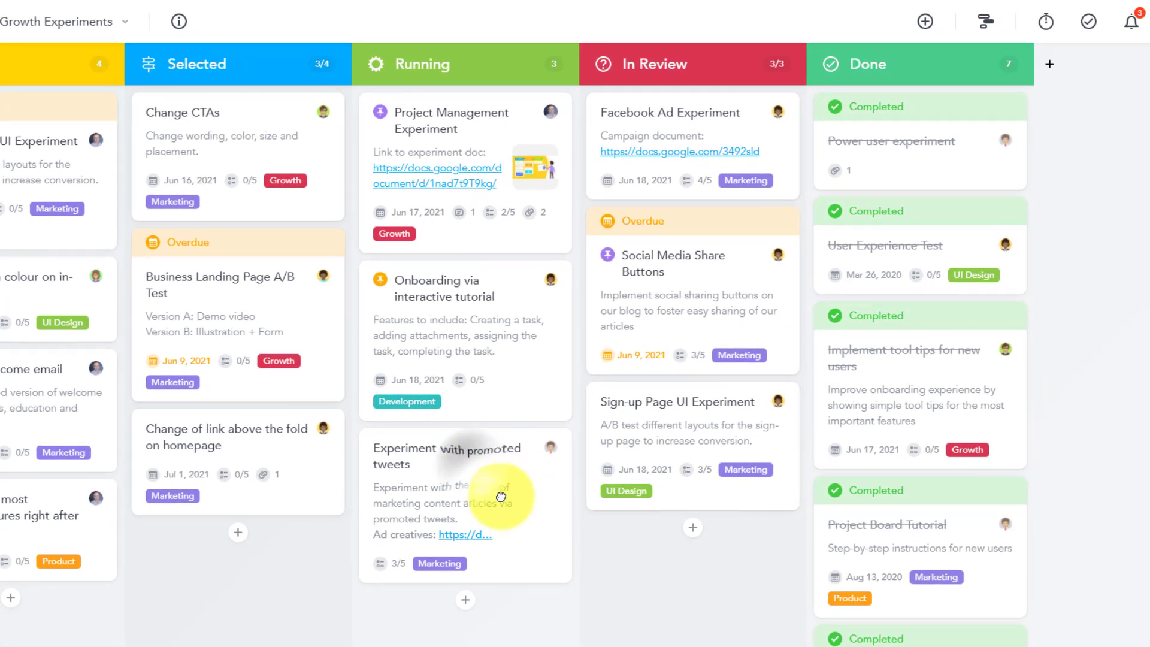
Move the "Experiment with promoted tweets" task from Running to In Review and return it to Running.
drag(500, 496, 703, 572)
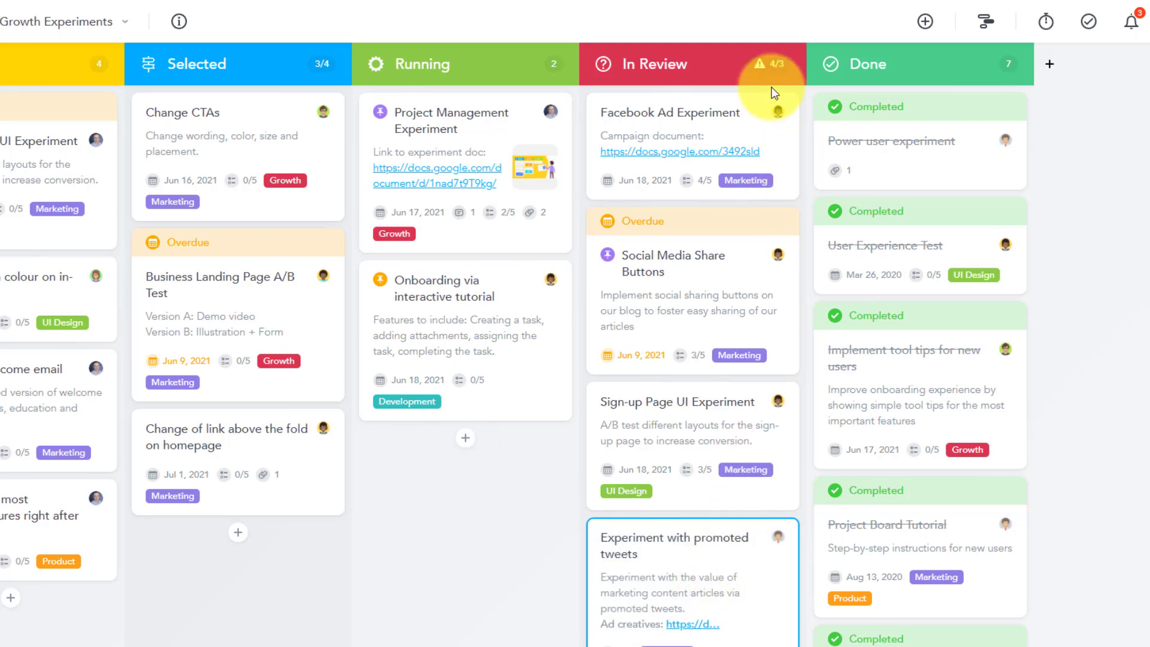
mouse_move(762, 73)
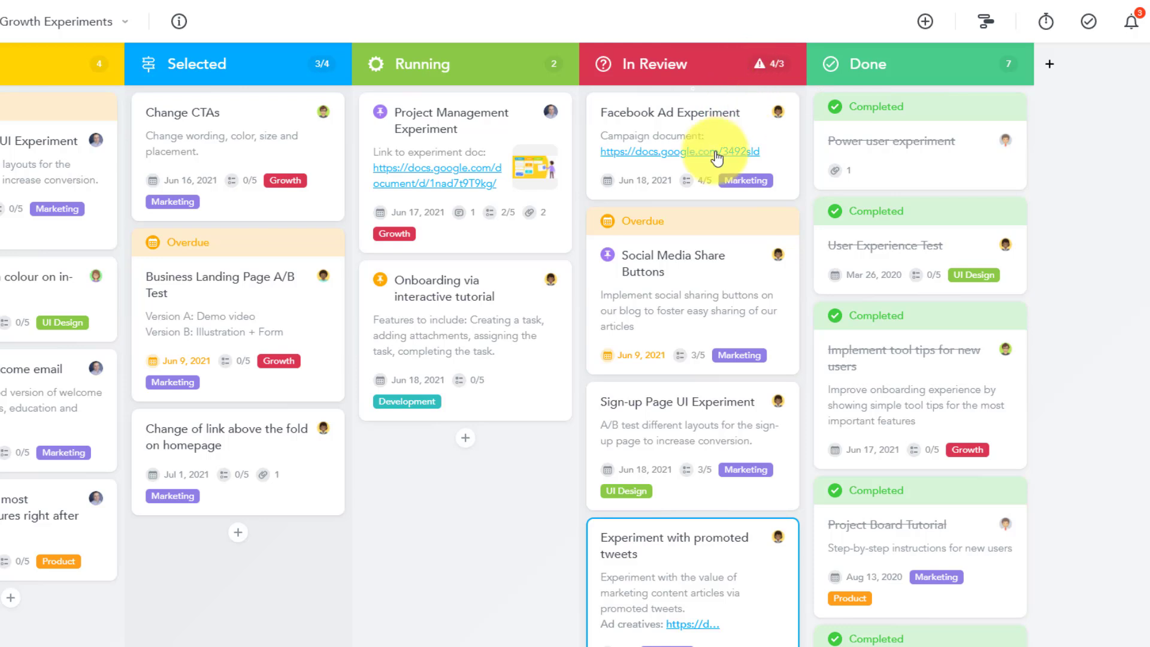
drag(710, 556, 455, 491)
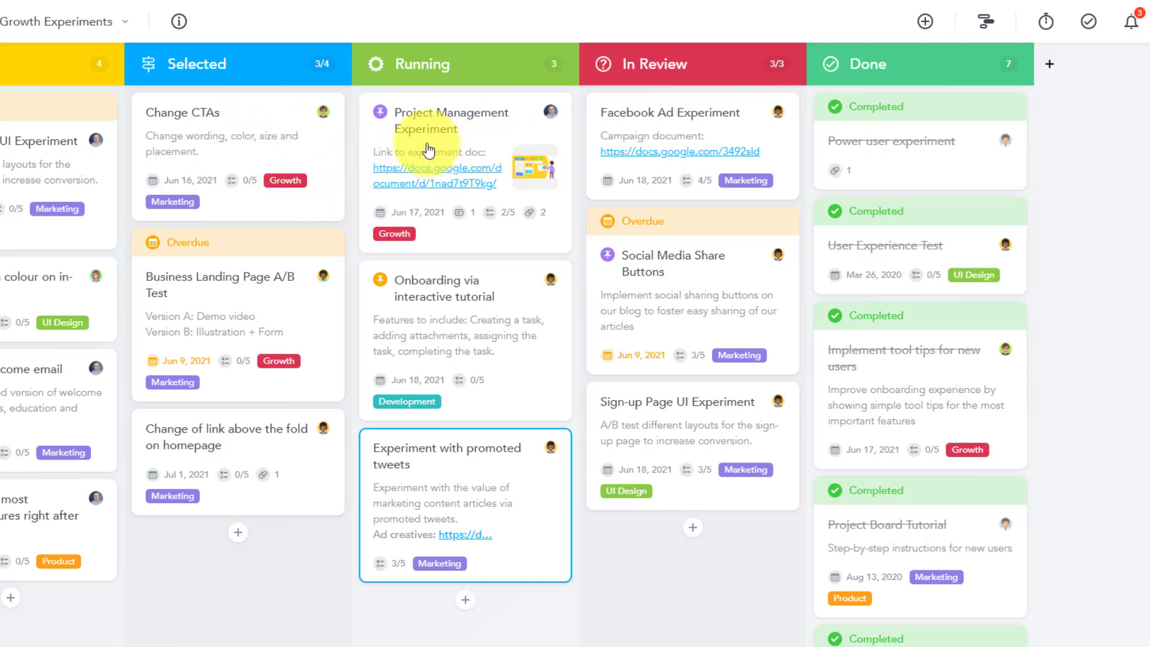
Collapse the Selected and Done sections of the board.
click(299, 70)
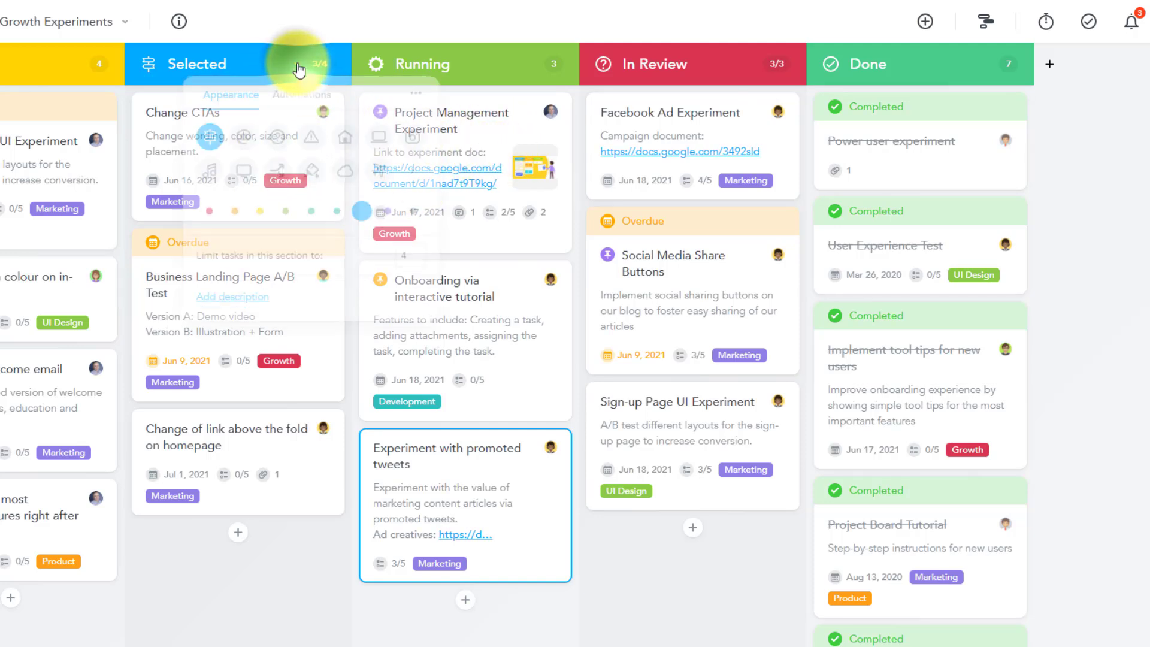
click(421, 95)
click(404, 133)
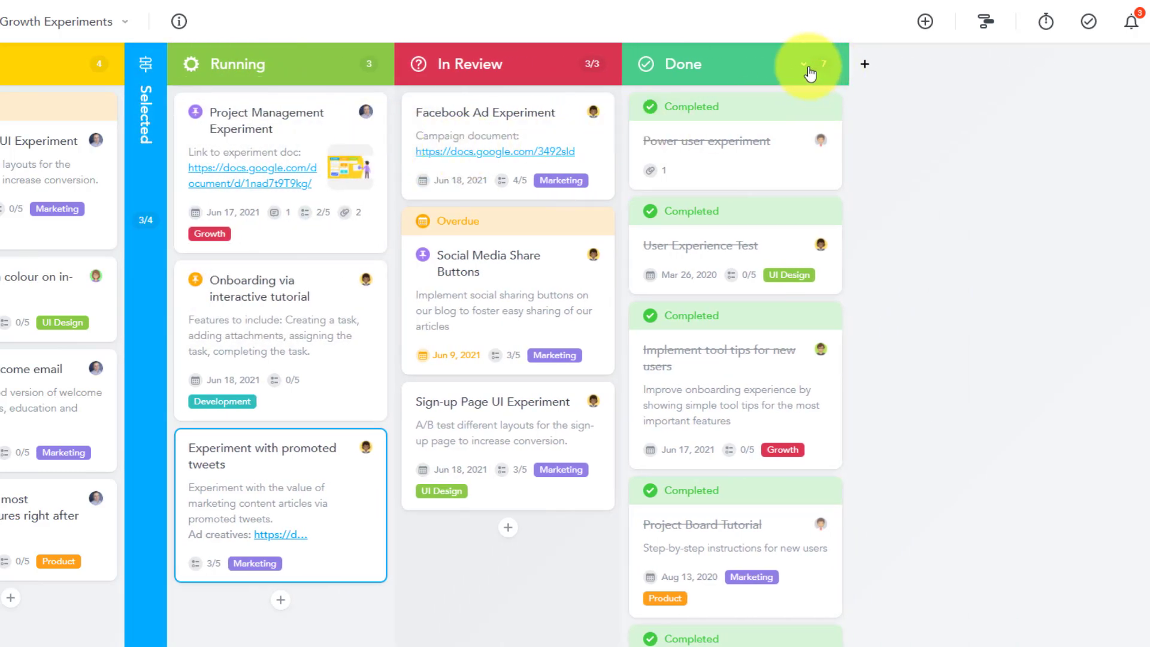
click(803, 65)
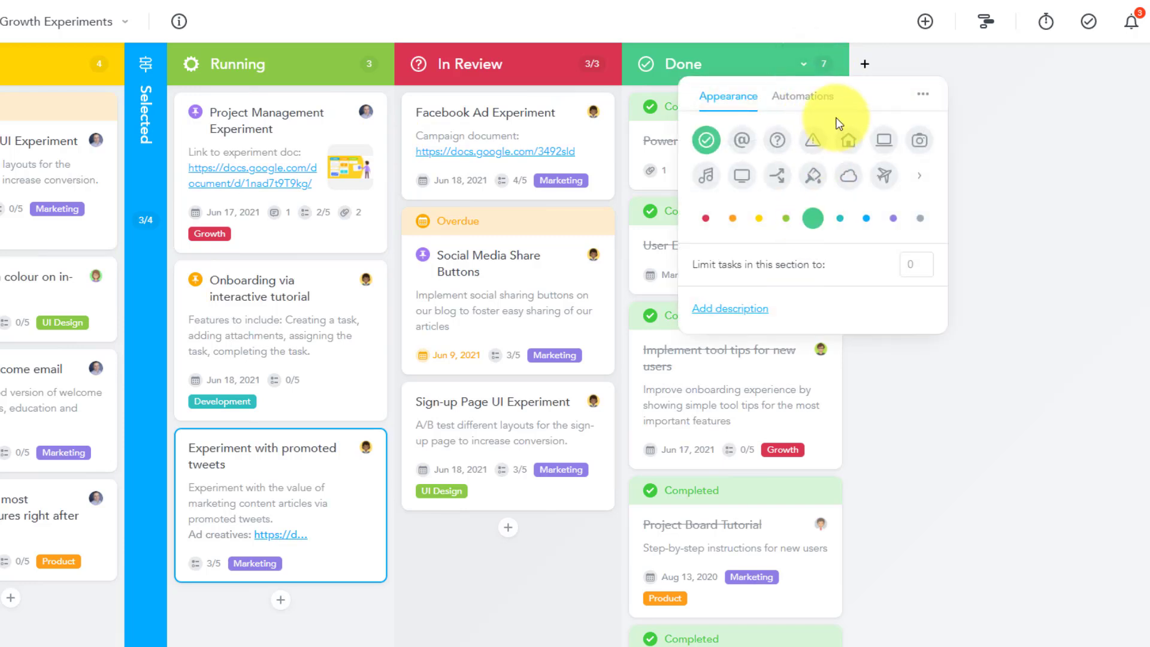
click(924, 97)
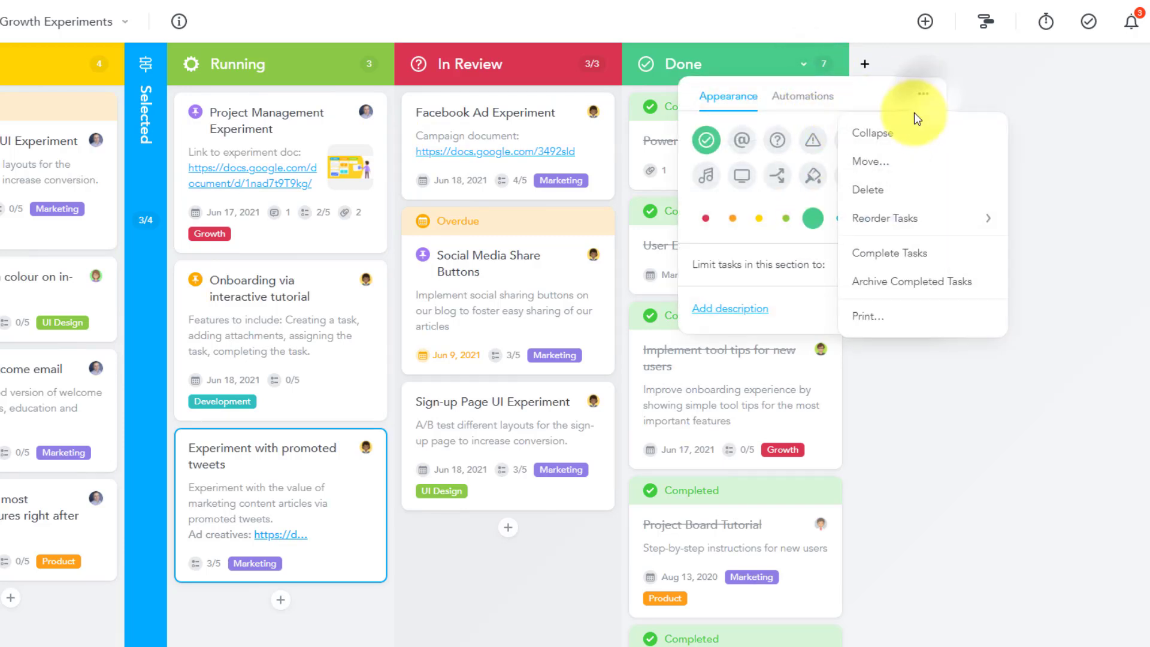
click(890, 135)
Move the "Sign-up Page UI Experiment" task from In Review into the collapsed Done section, and expand the Done and Selected sections.
scroll(475, 397, left, 3)
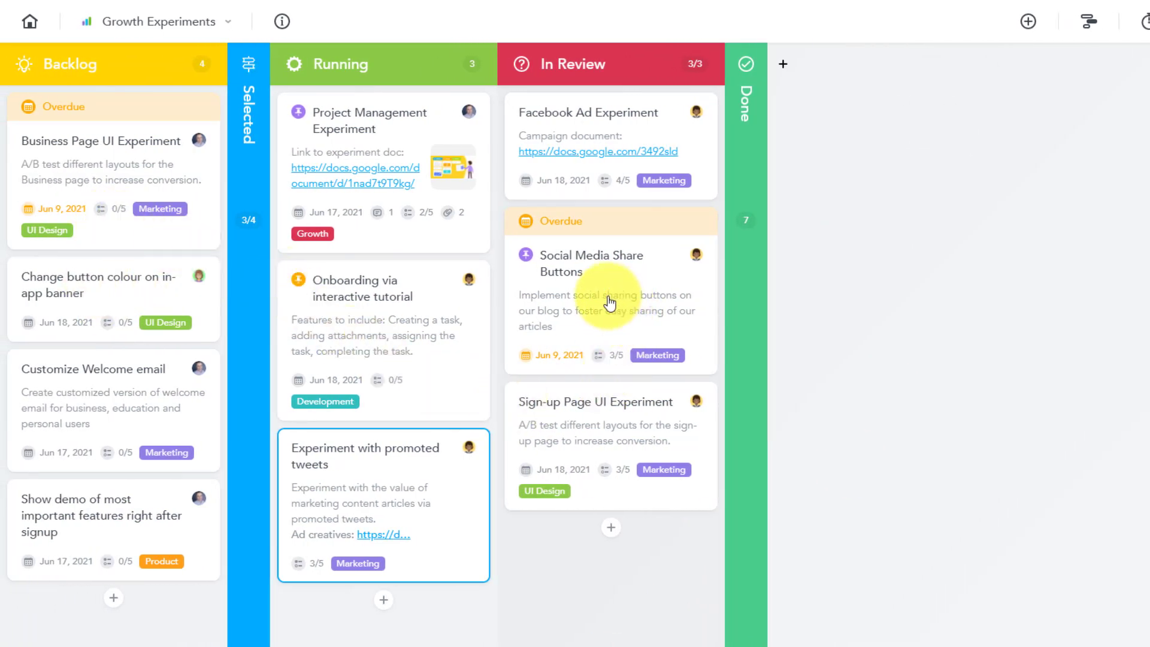
drag(576, 429, 731, 407)
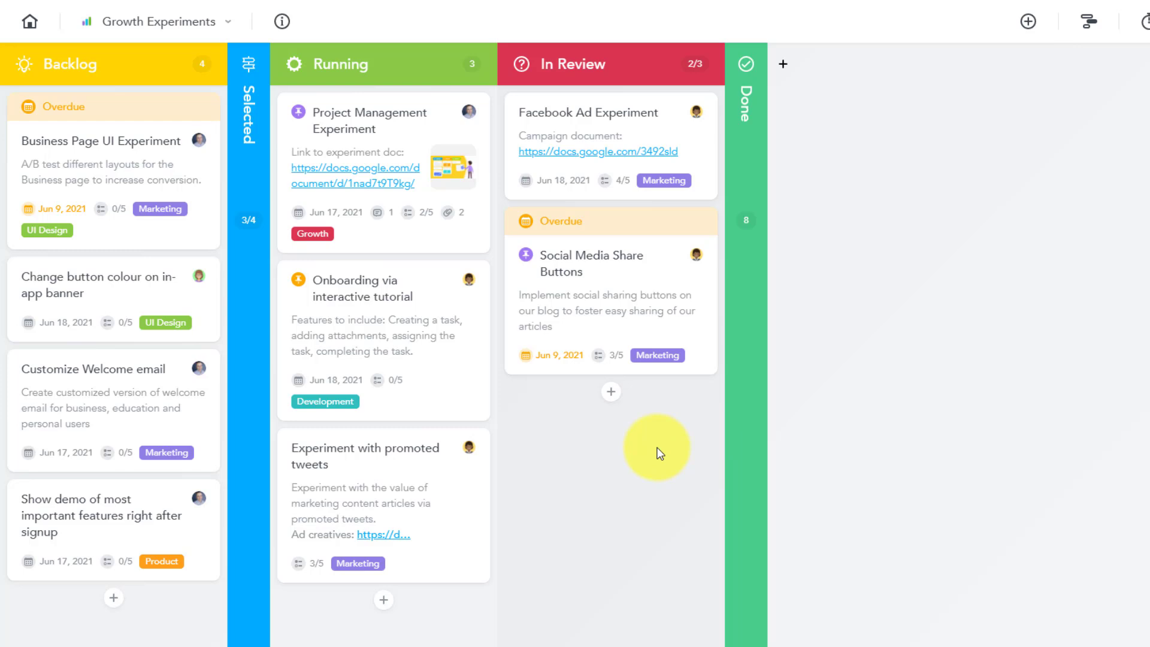
click(747, 59)
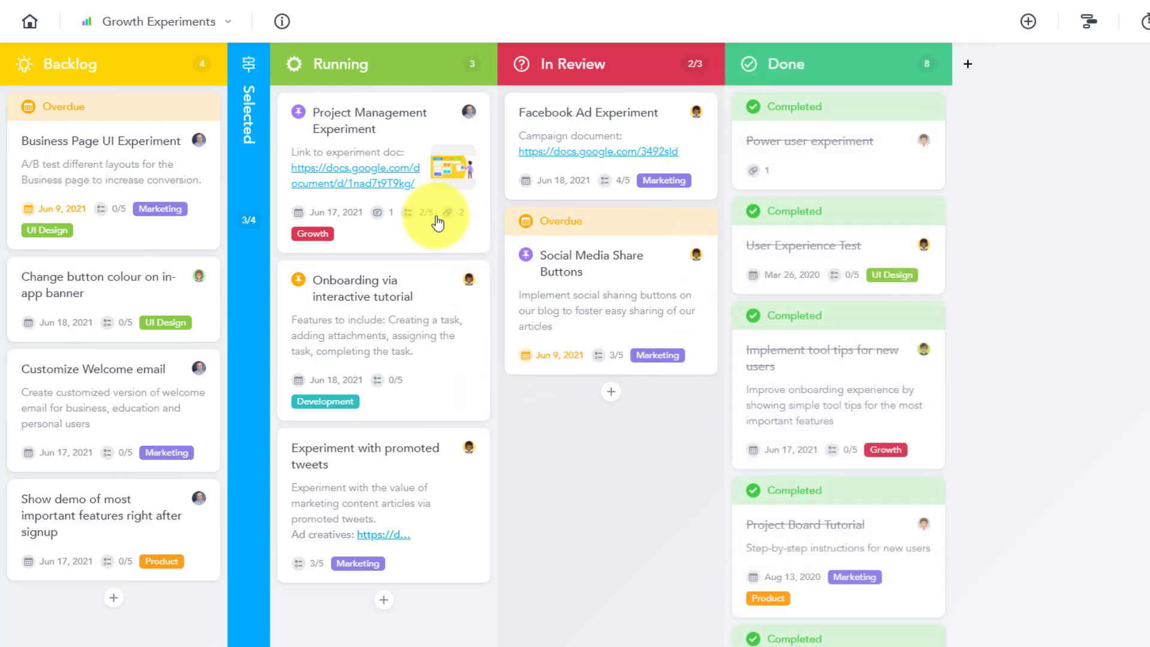
click(255, 53)
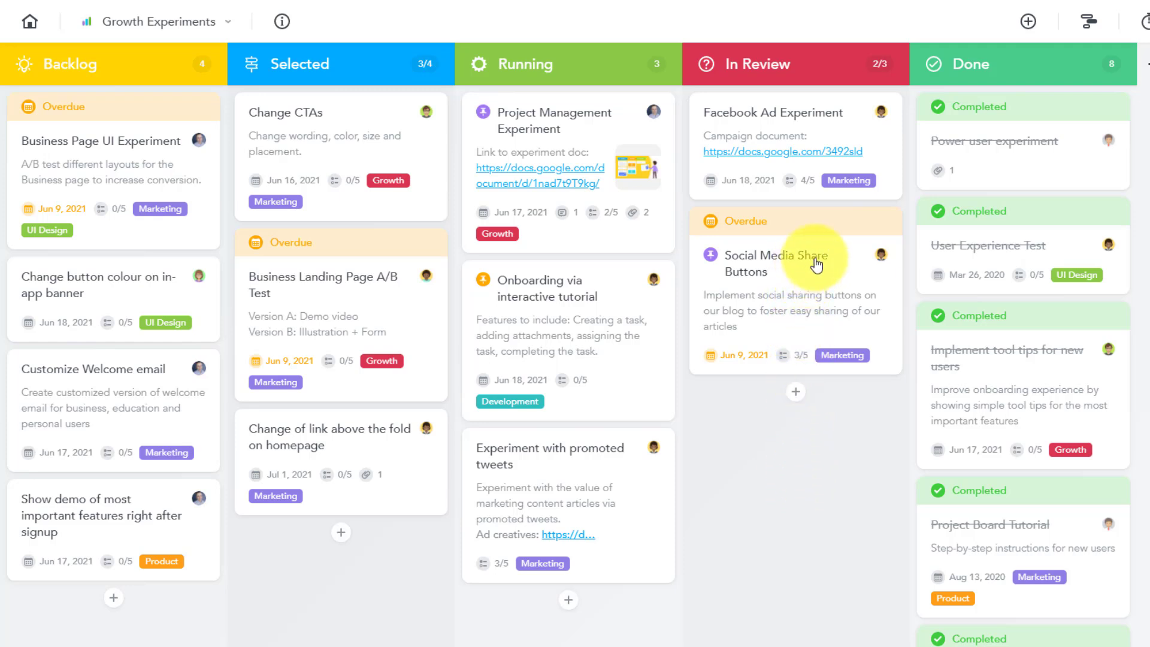
Set one due date, June 18, 2021, for Social Media Share Buttons, Onboarding via interactive tutorial, Project Management Experiment and Change CTAs.
ctrl+click(843, 273)
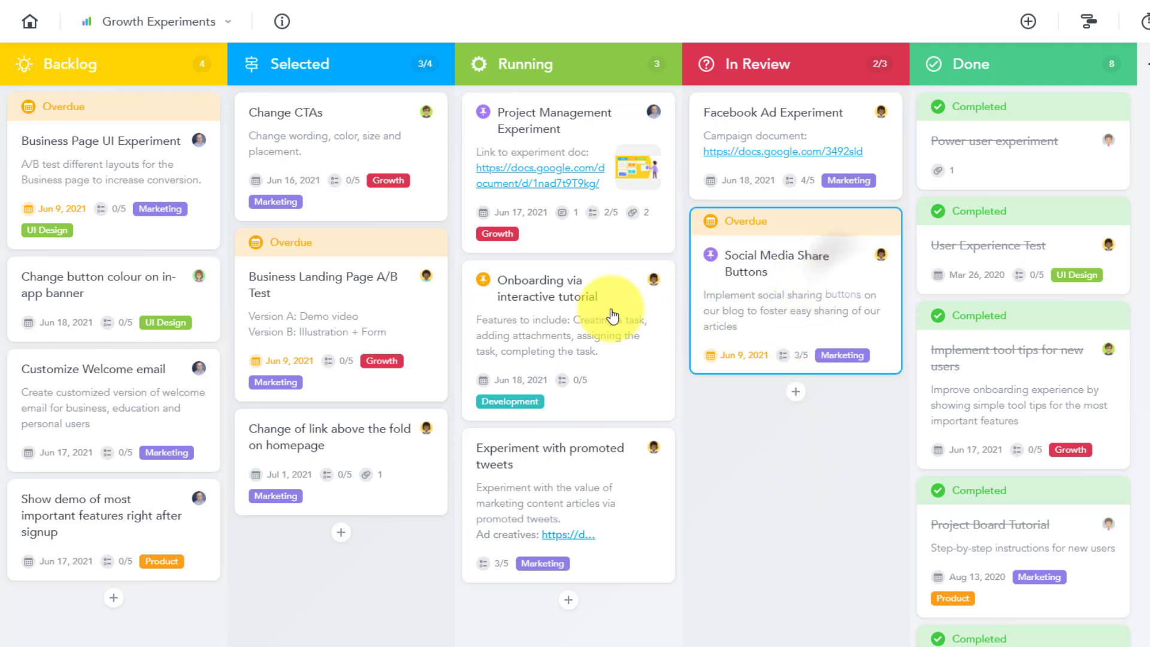
ctrl+click(608, 300)
ctrl+click(590, 137)
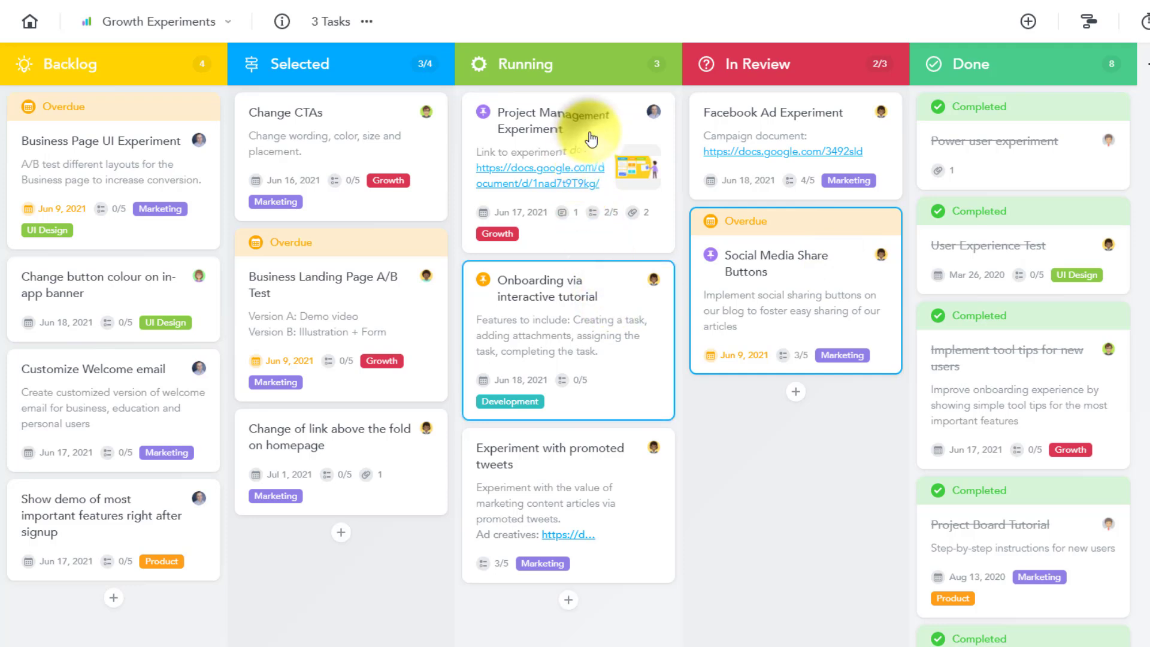
ctrl+click(361, 125)
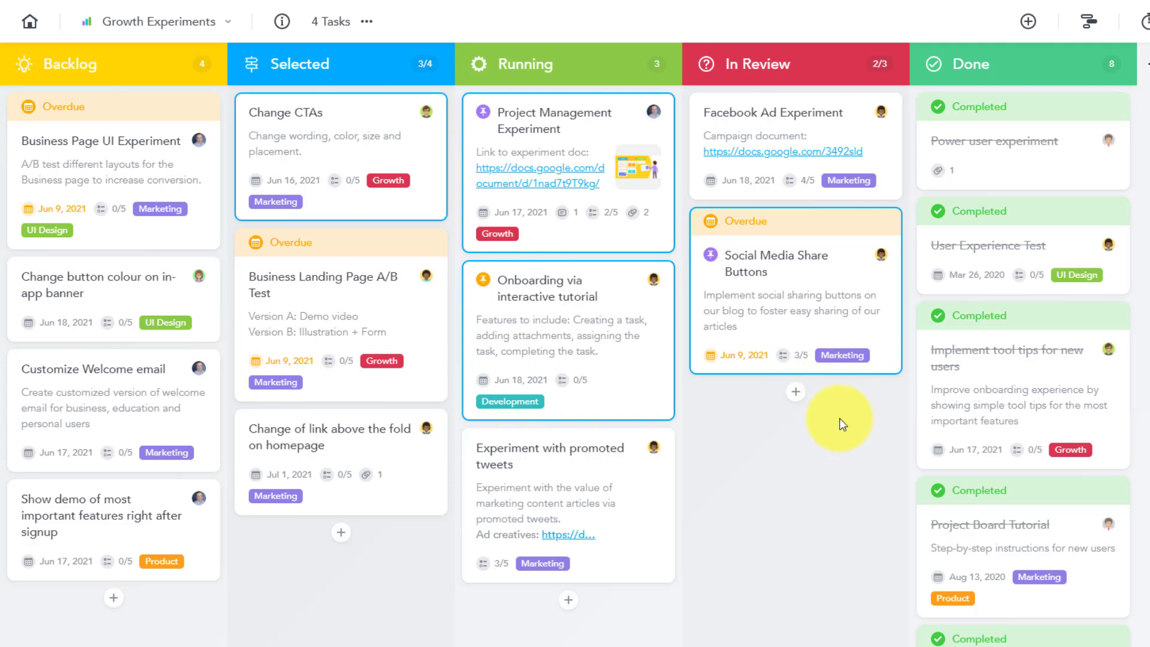
click(368, 23)
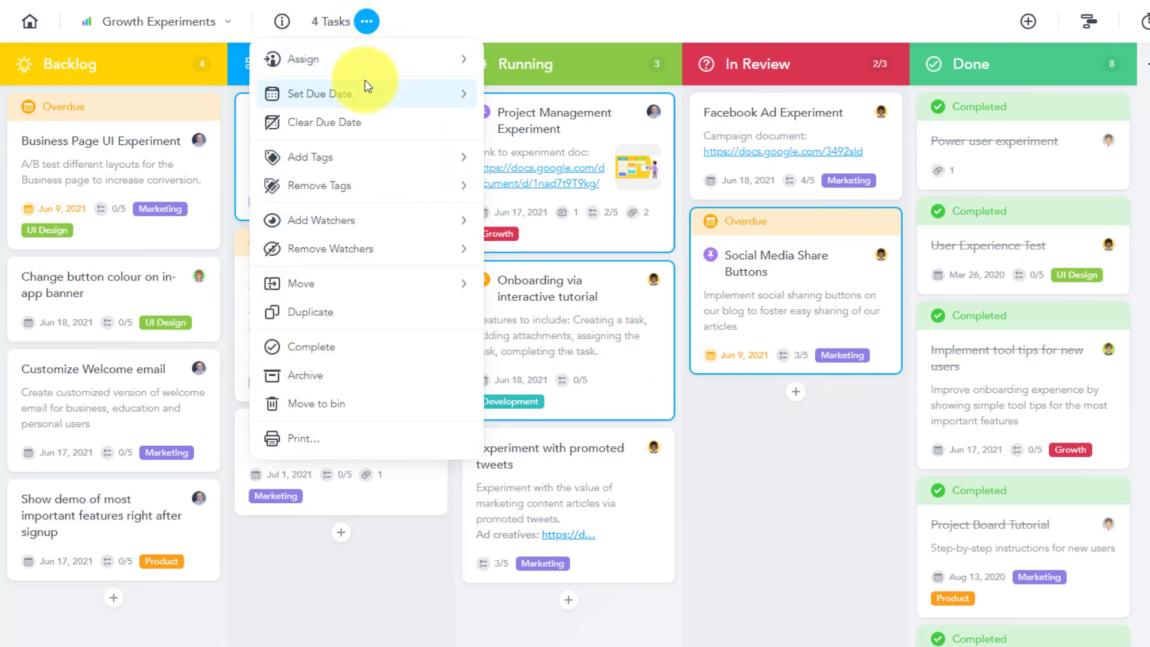
click(358, 94)
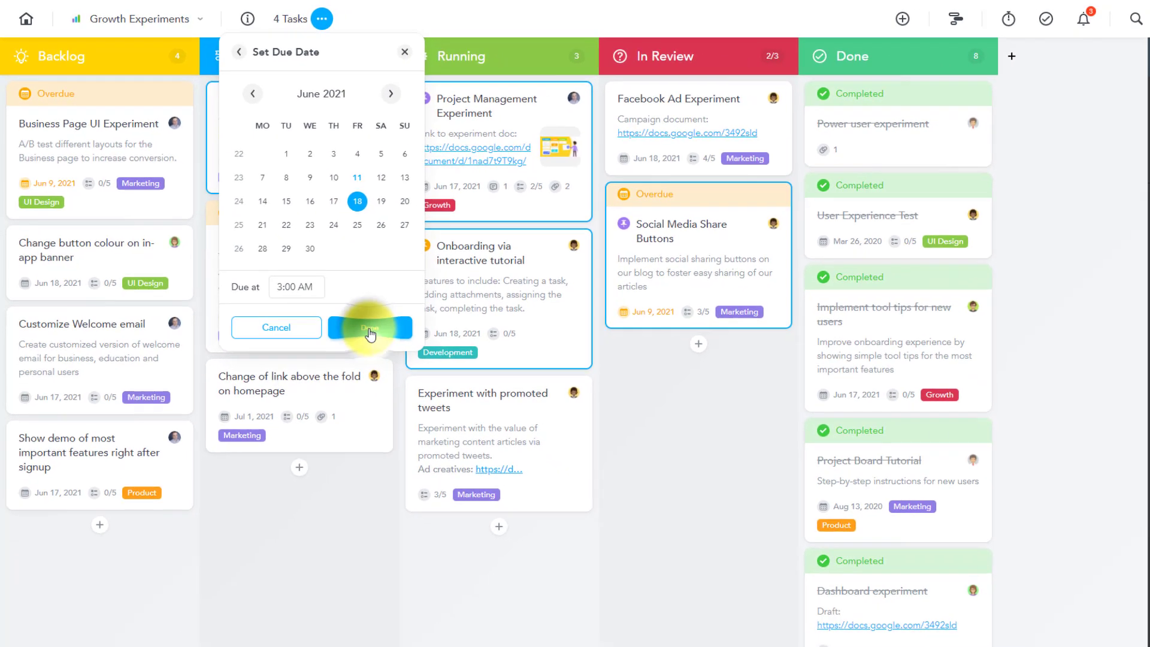
click(416, 372)
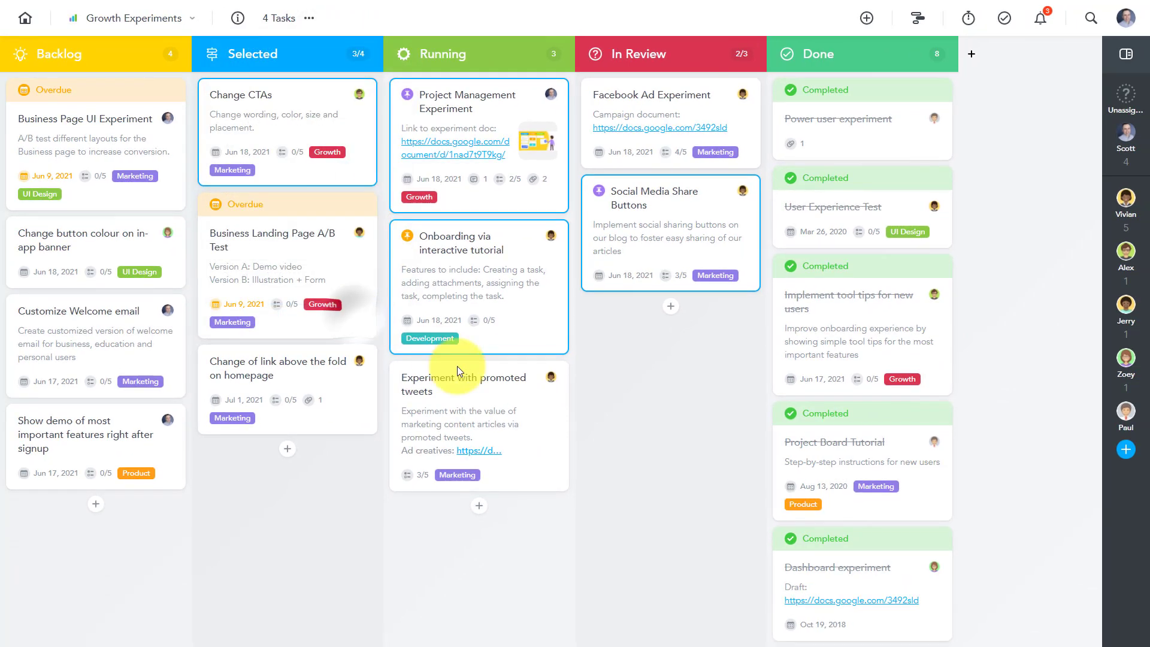
click(677, 419)
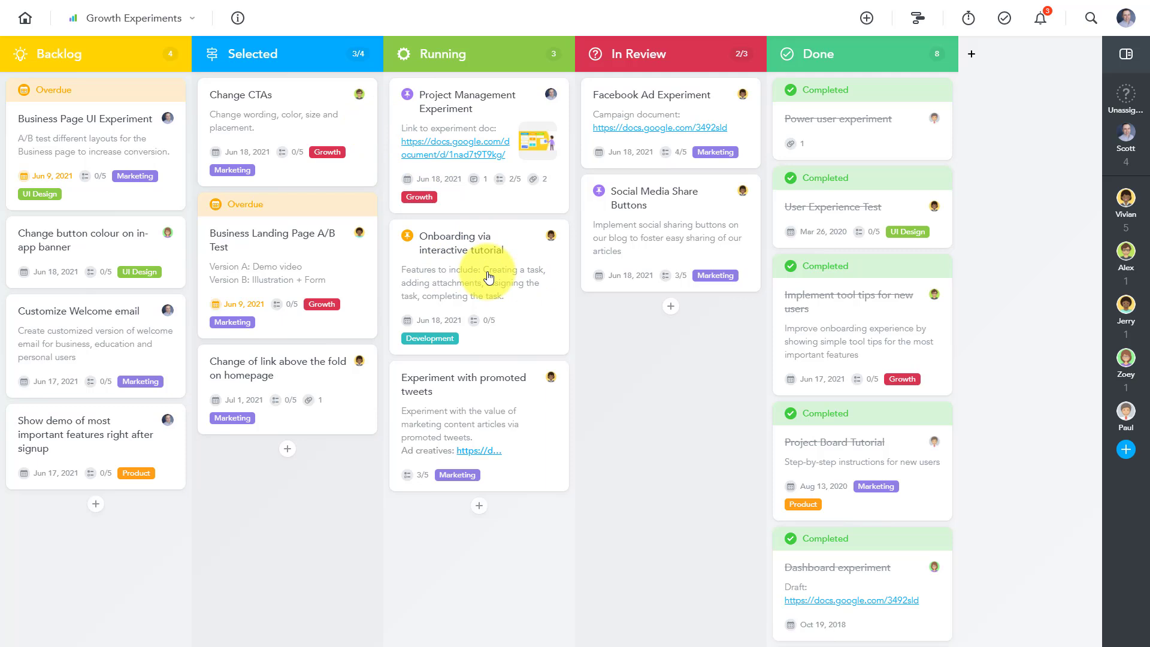
Assign the "Onboarding via interactive tutorial" task in Running to yourself and close the task.
click(474, 239)
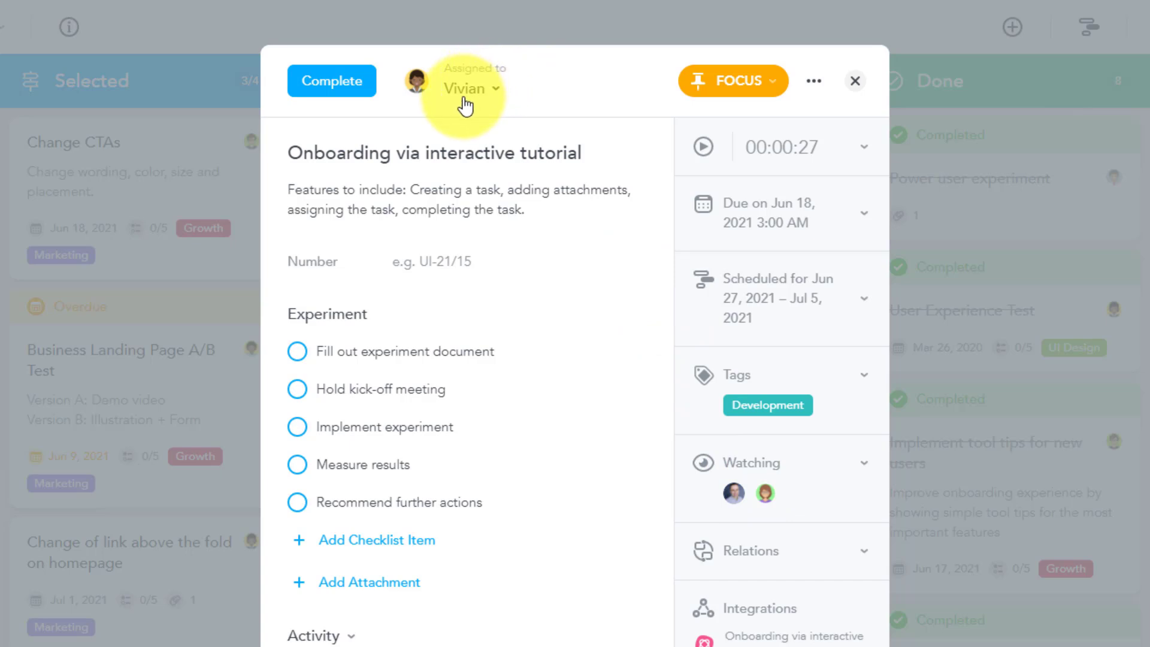
click(493, 97)
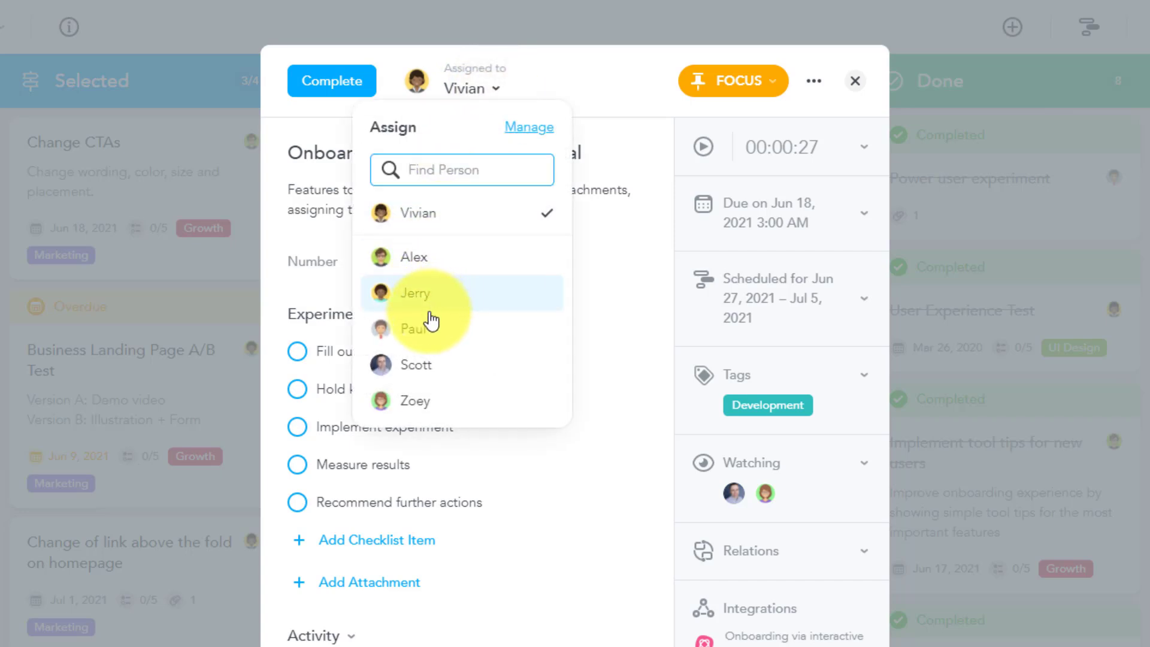
click(423, 365)
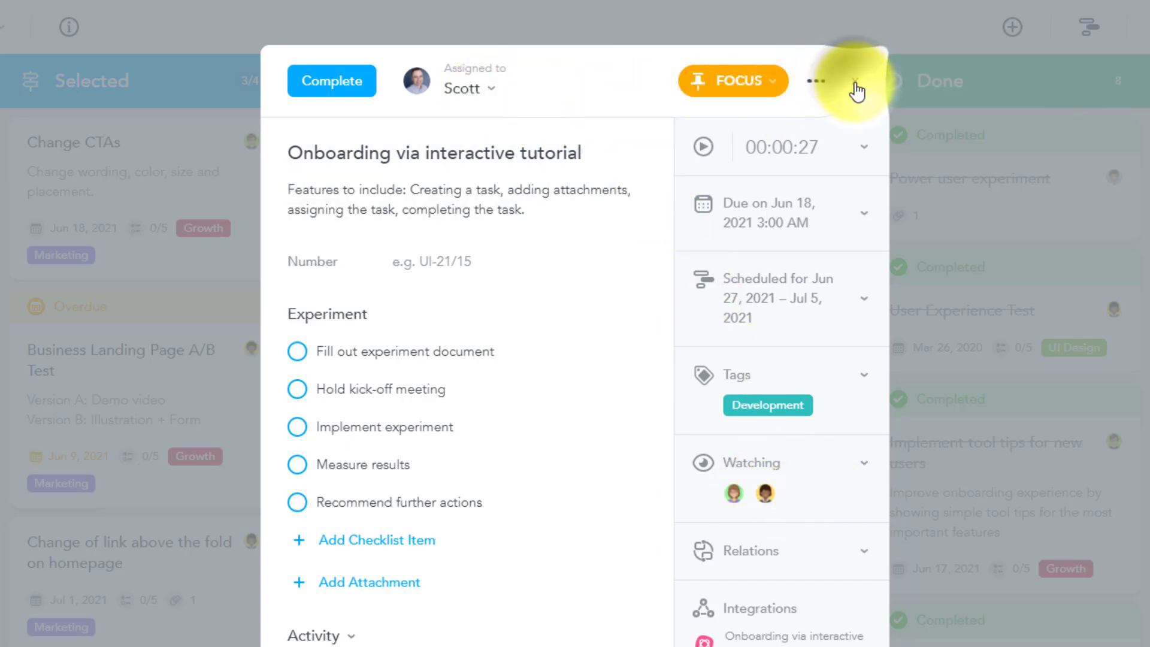
click(855, 84)
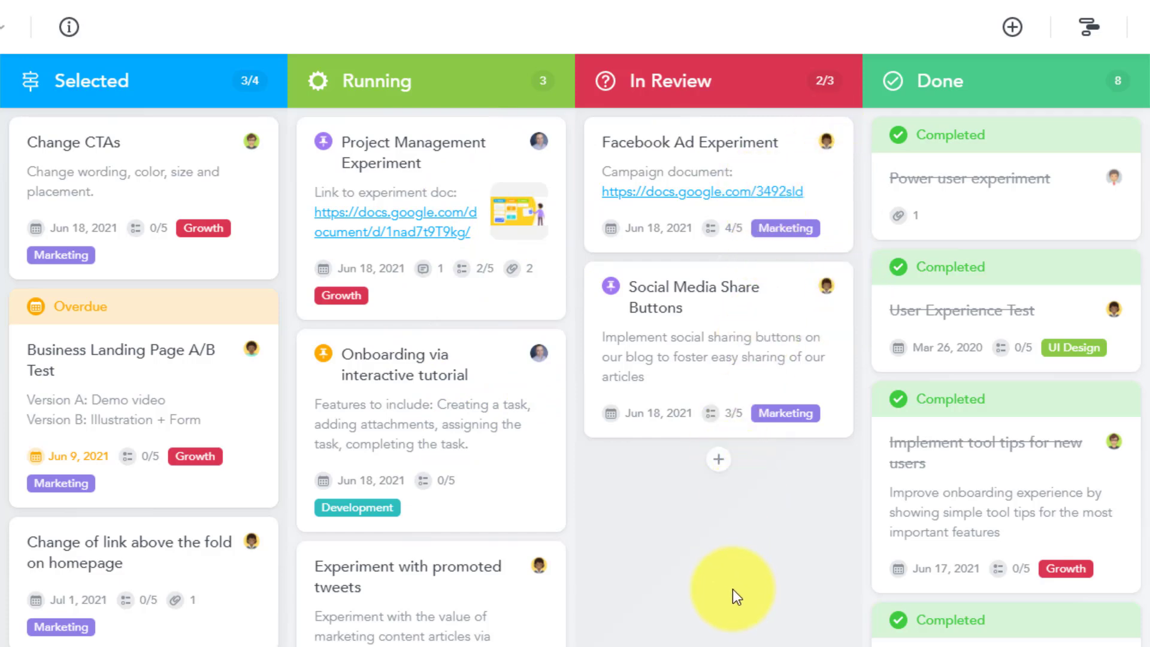
Reopen the "Onboarding via interactive tutorial" task, reassign it to another team member and check its watchers.
click(474, 405)
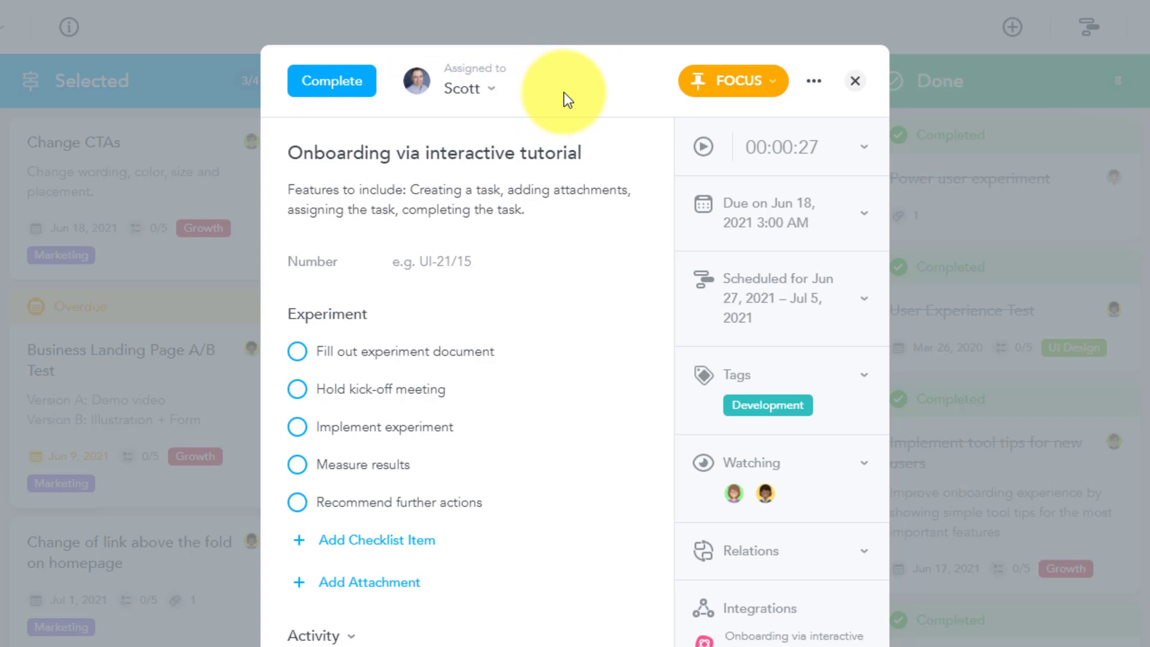
click(486, 94)
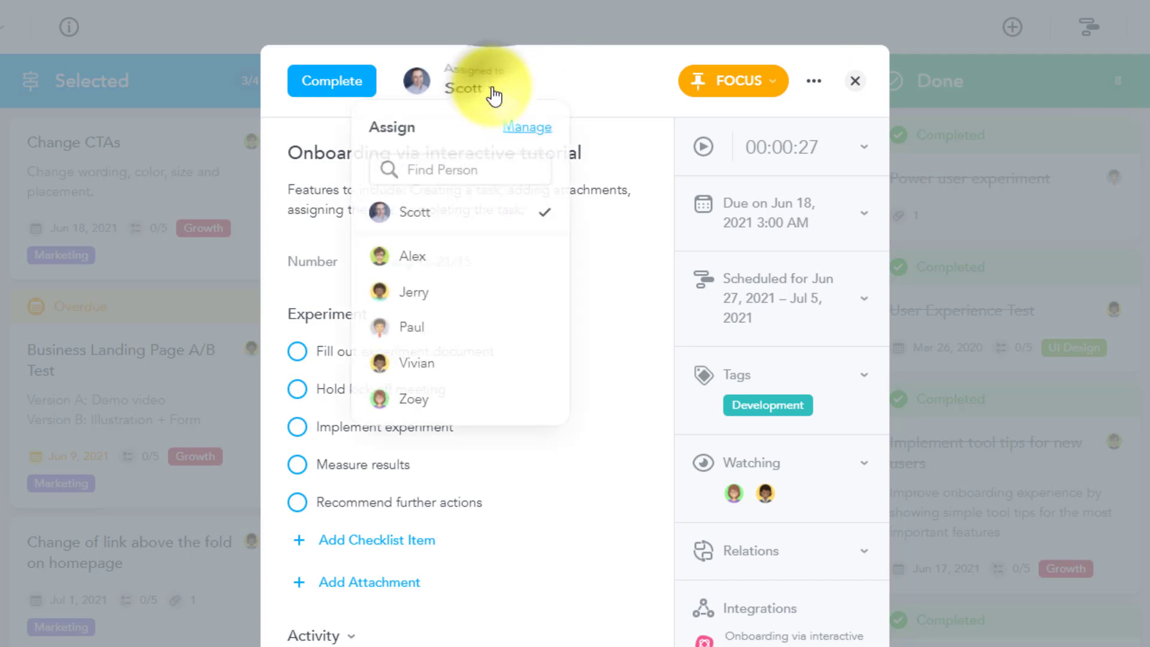
click(421, 297)
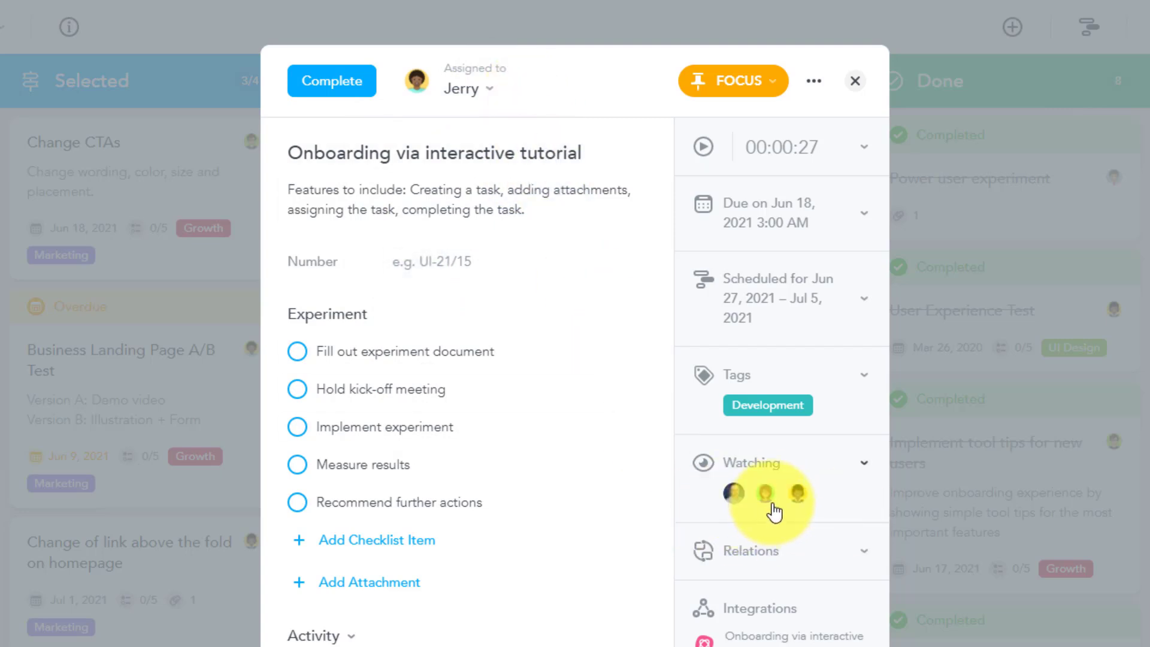
mouse_move(774, 512)
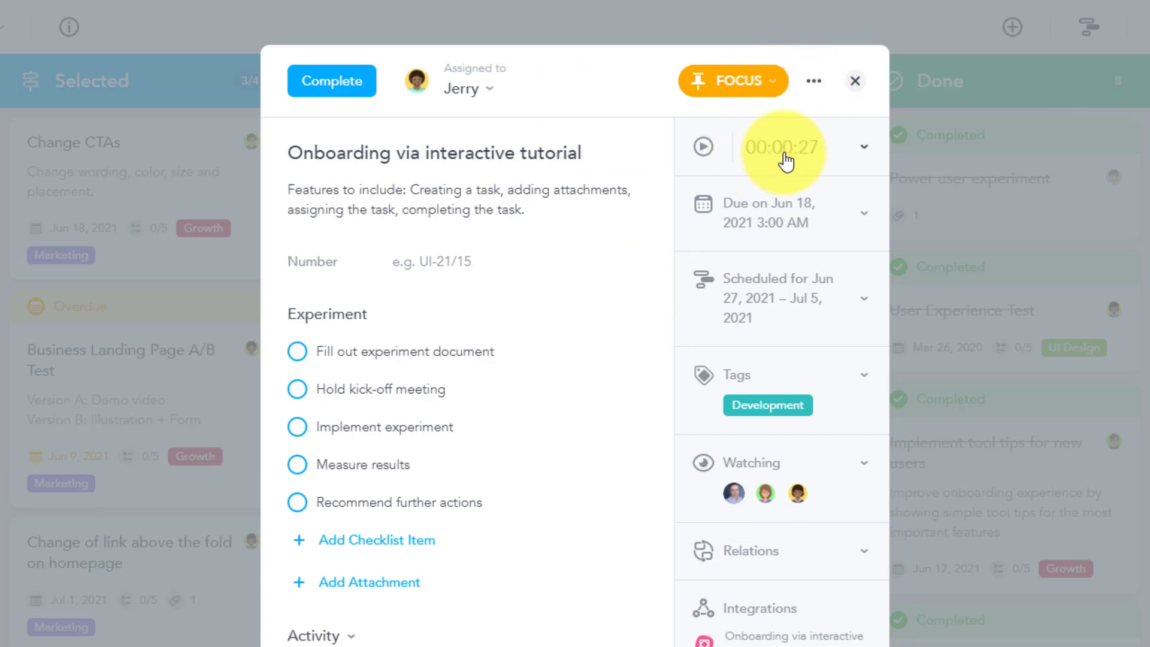
Start time tracking on the "Onboarding via interactive tutorial" task, review its activity log and close the task.
click(702, 150)
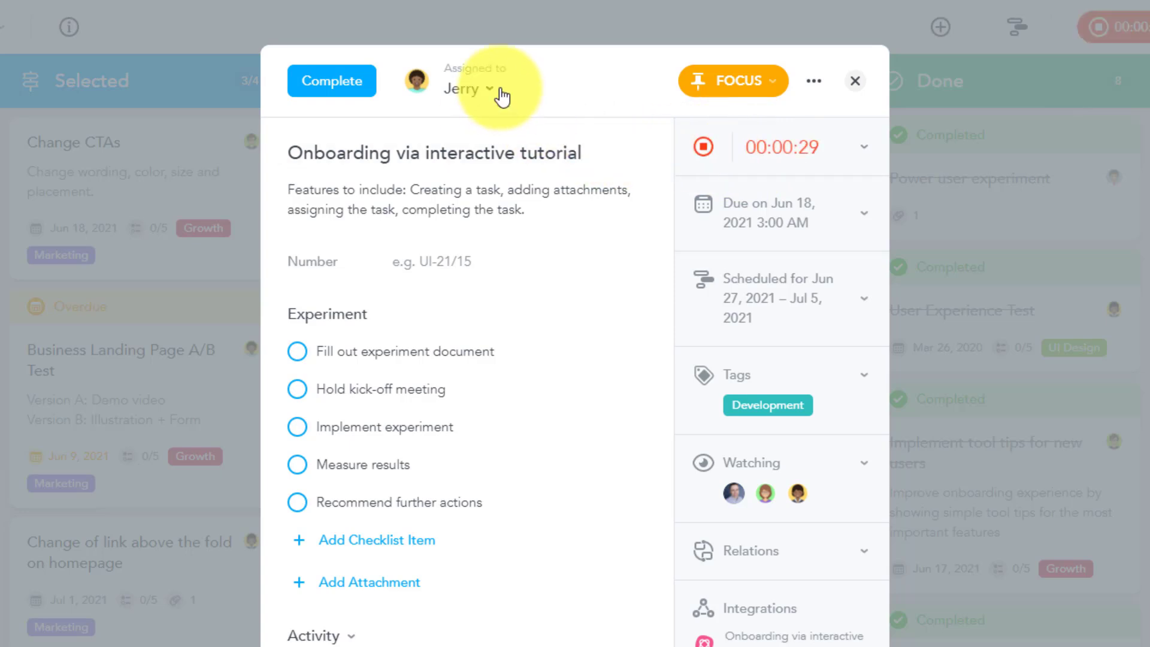
scroll(523, 454, down, 5)
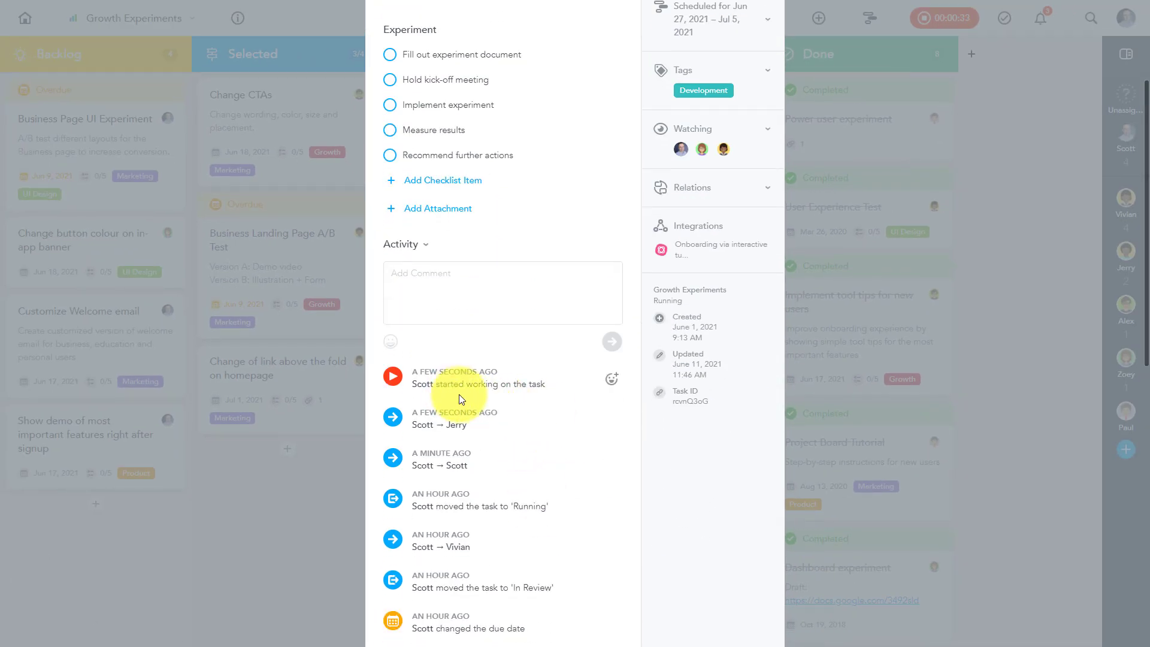
scroll(499, 394, up, 3)
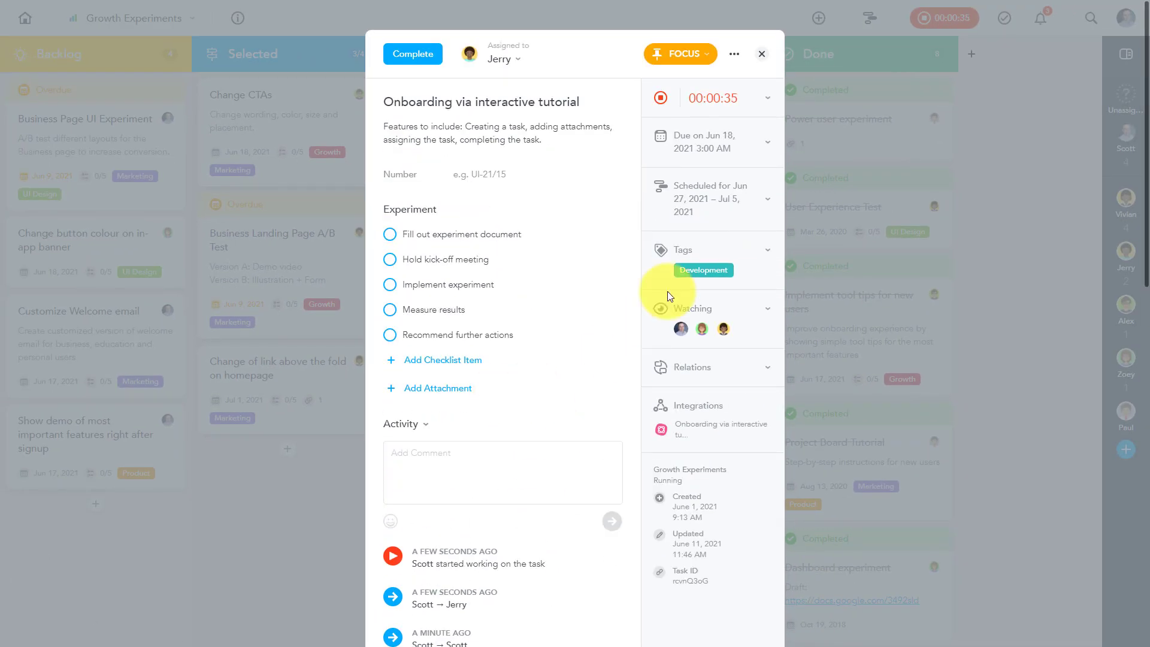
click(761, 54)
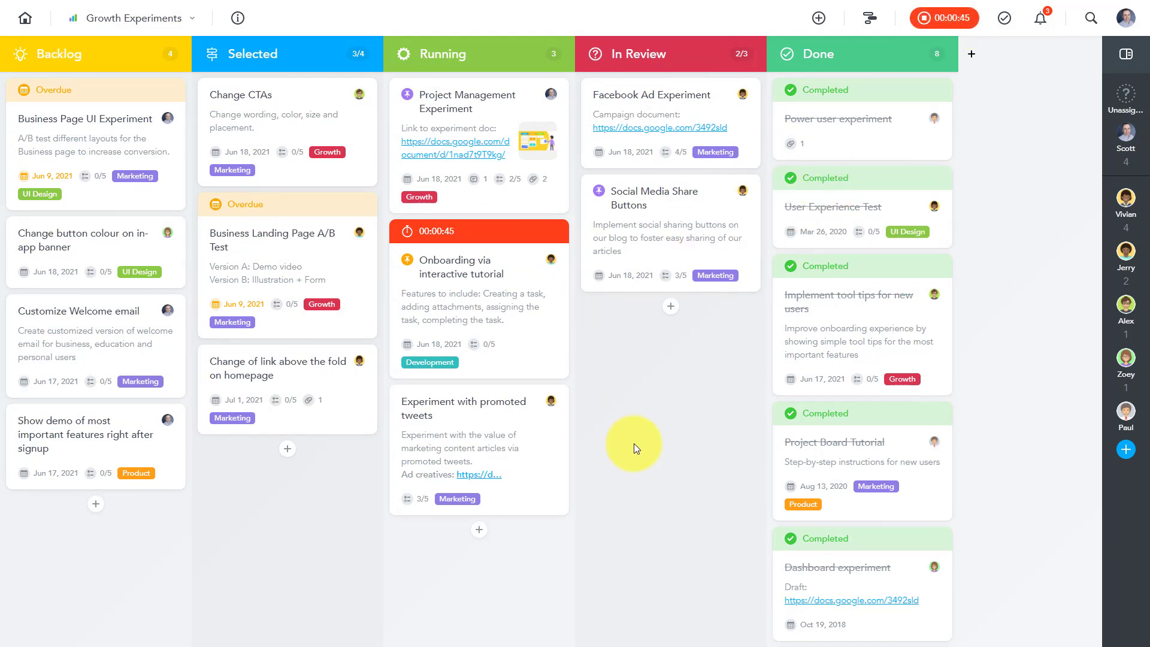
Start time tracking on the "Project Management Experiment" task in Running and close the task.
click(470, 102)
click(660, 97)
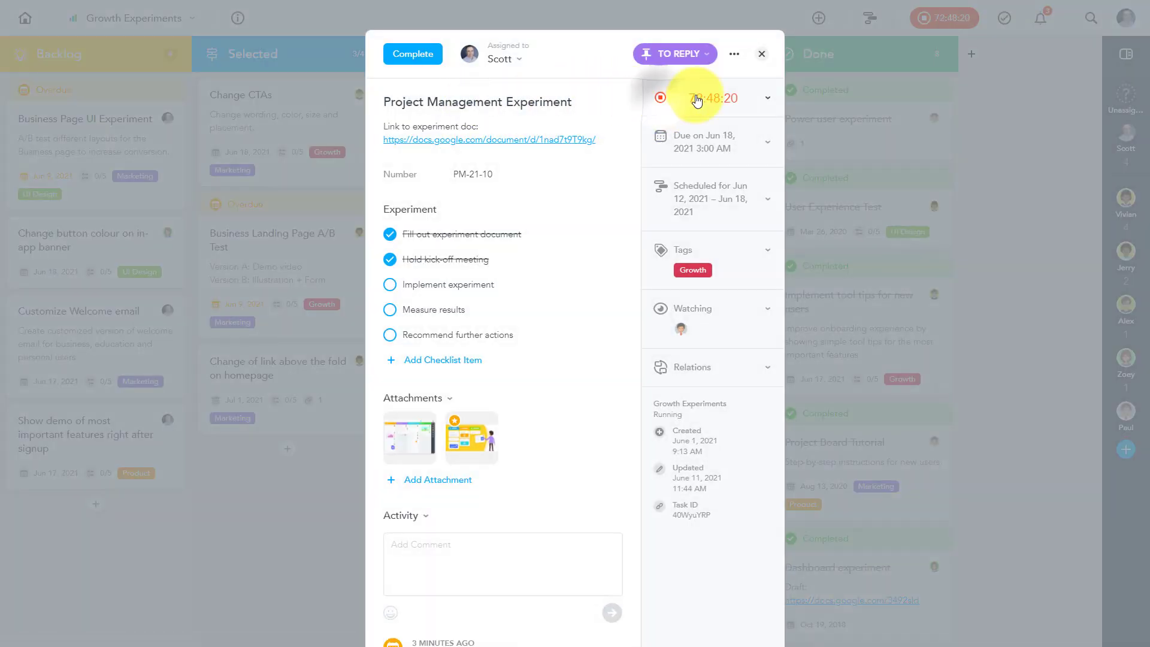
click(761, 54)
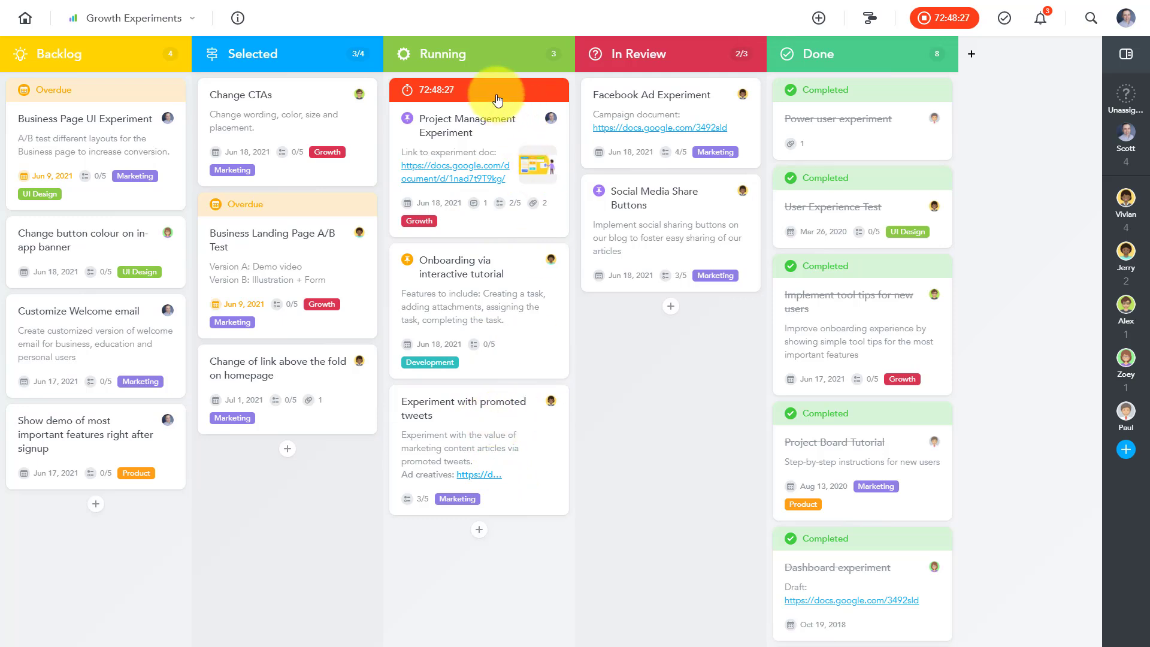
Show the Growth Experiments project as a timeline and open the "Facebook Ad Experiment" task from it.
click(923, 22)
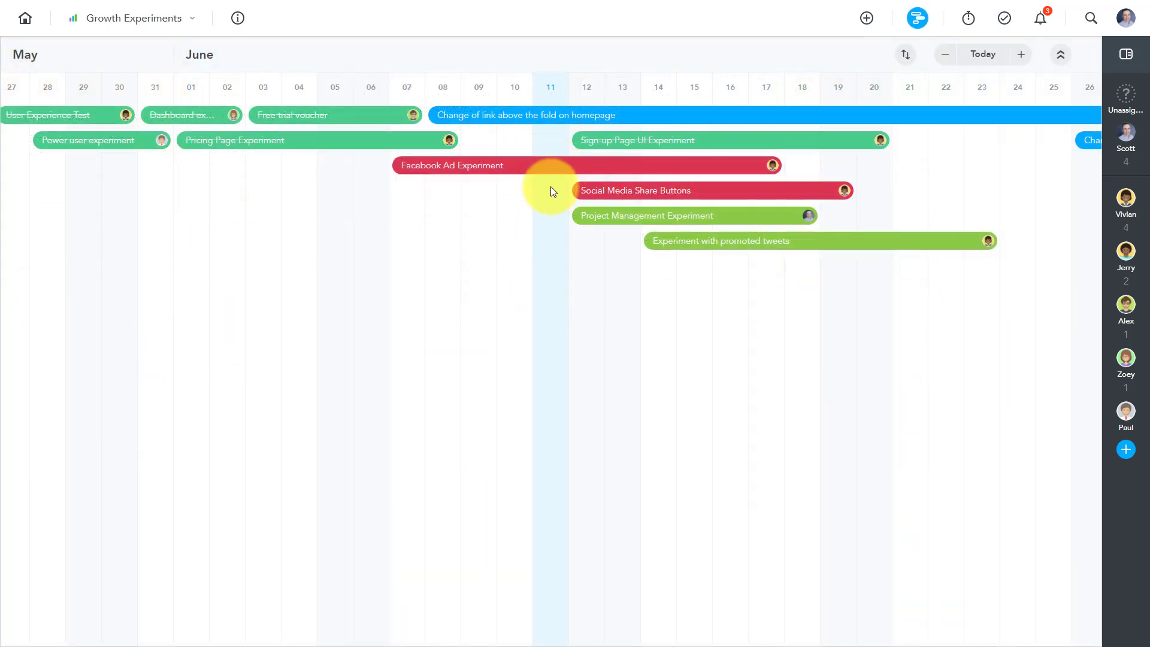
click(559, 169)
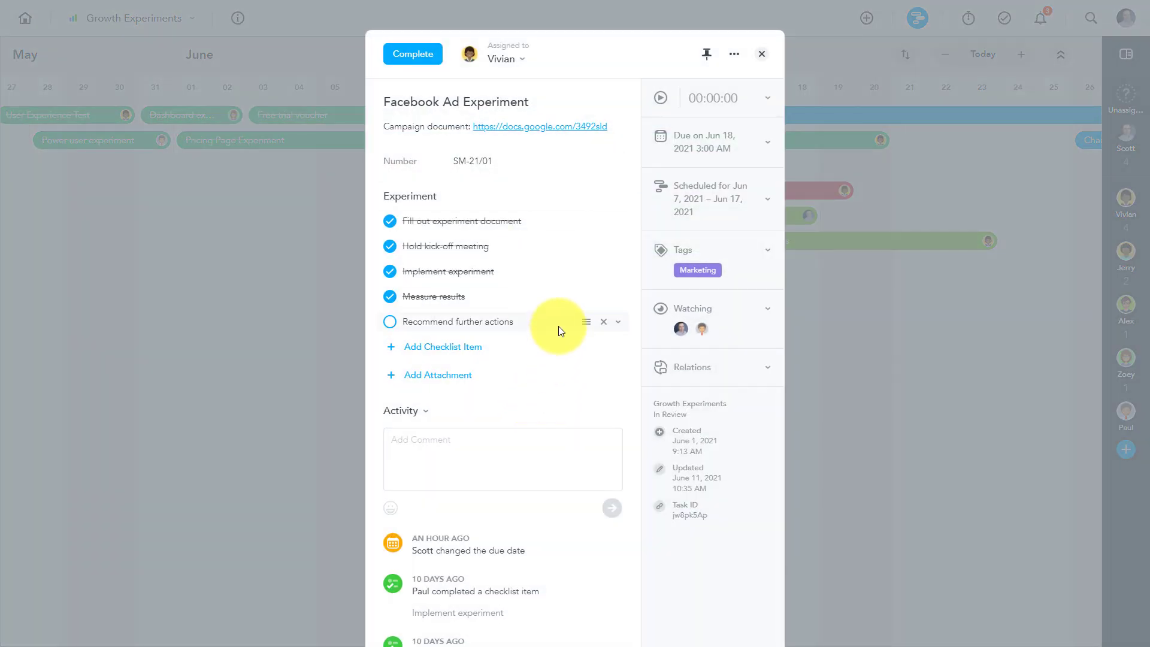
Close the "Facebook Ad Experiment" task, shrink the timeline to view it above the board's sections and hide it again.
click(761, 54)
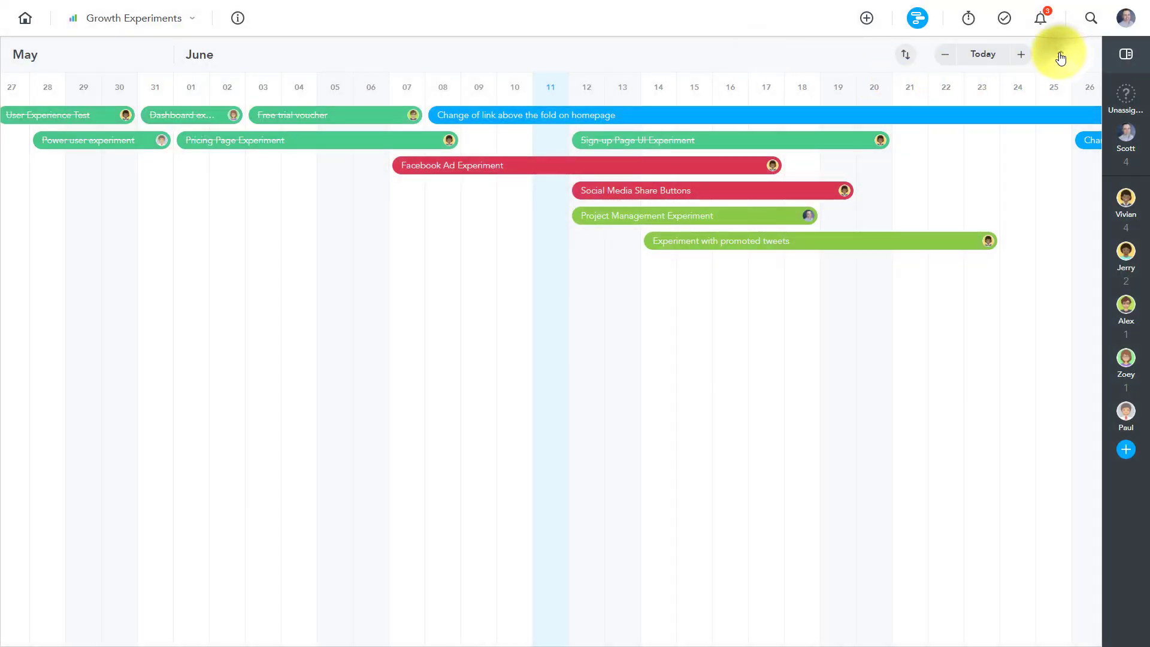
click(1061, 55)
scroll(626, 148, down, 1)
scroll(624, 144, up, 1)
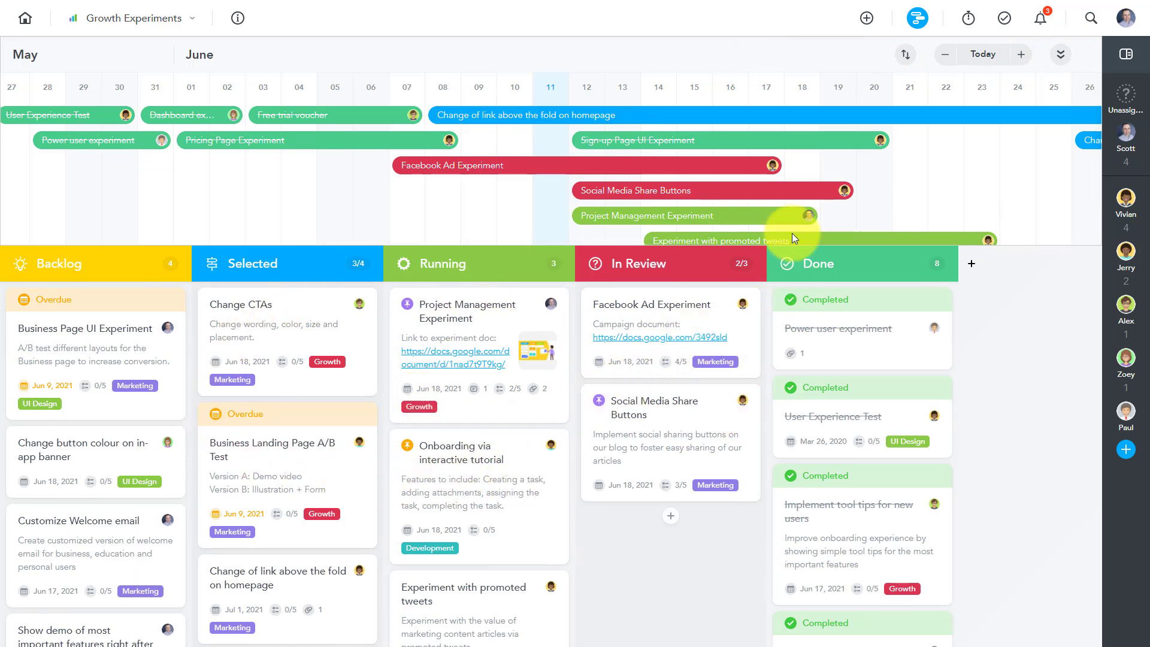
mouse_move(710, 170)
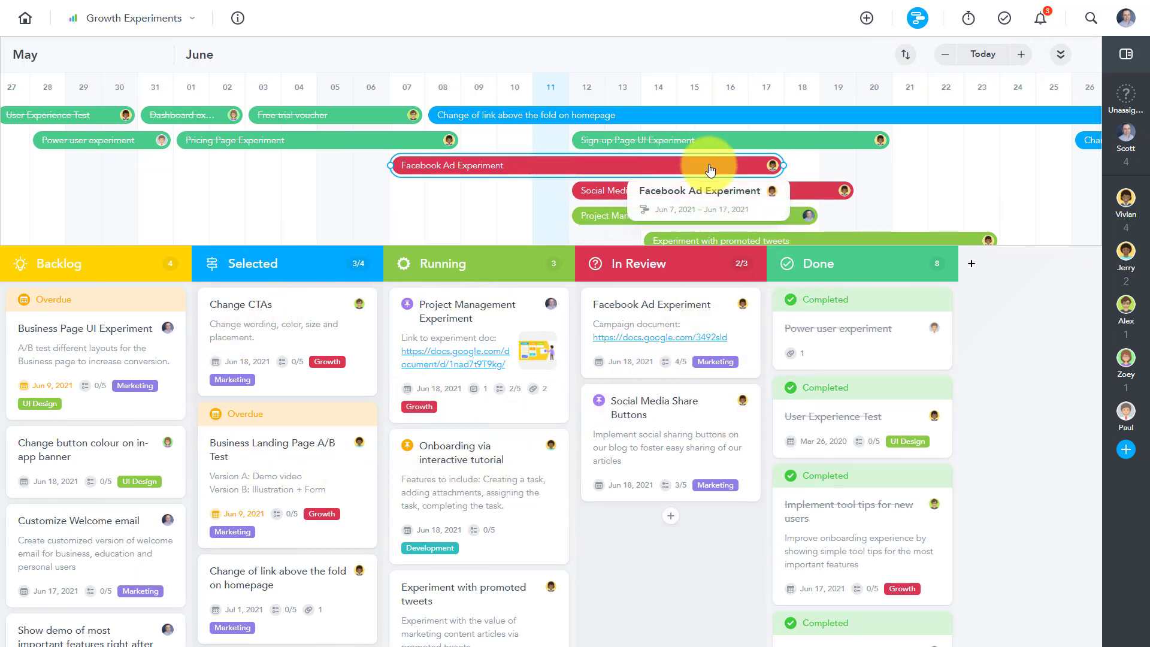
click(917, 18)
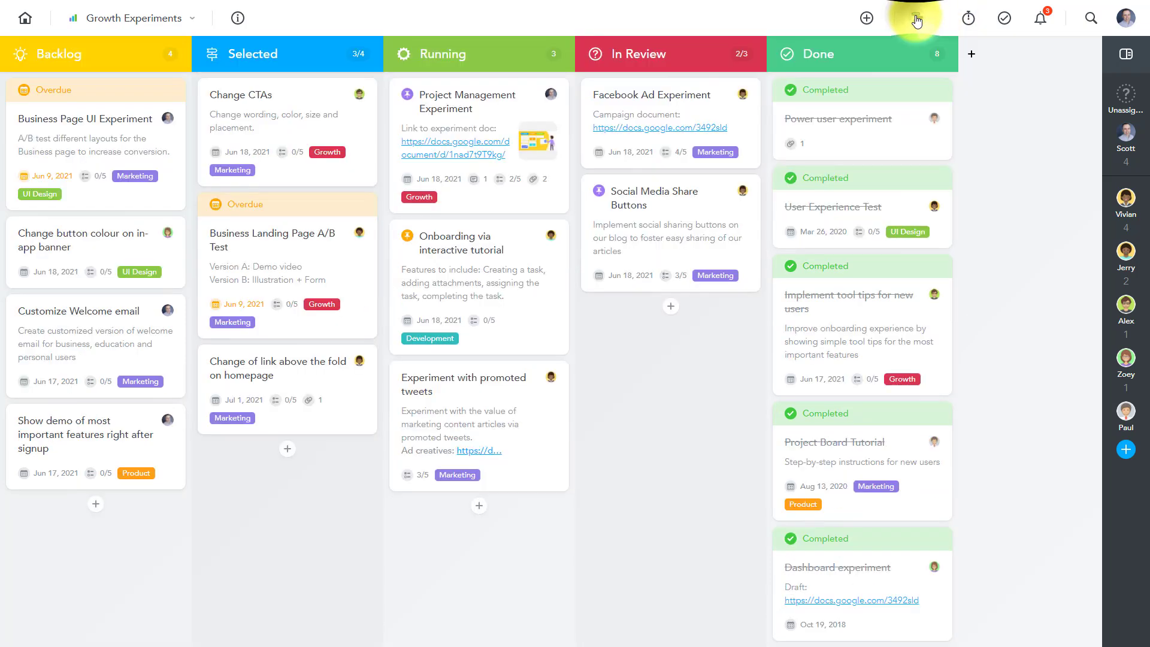
Return to the dashboard and look through the My Tasks list.
click(27, 19)
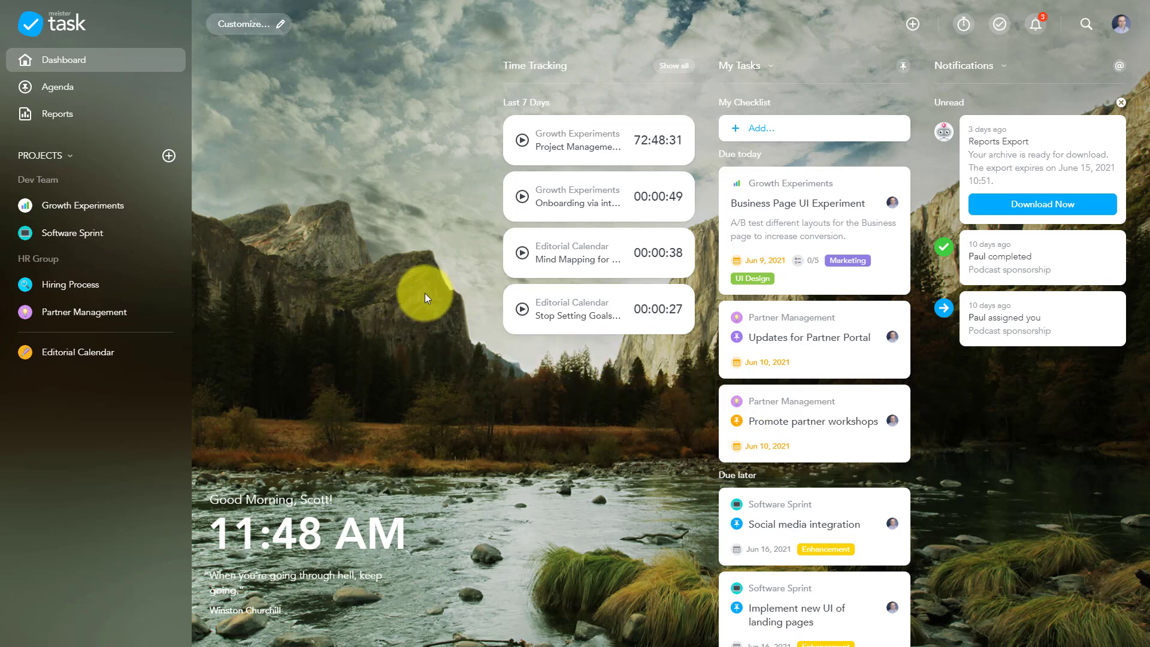
scroll(816, 264, down, 5)
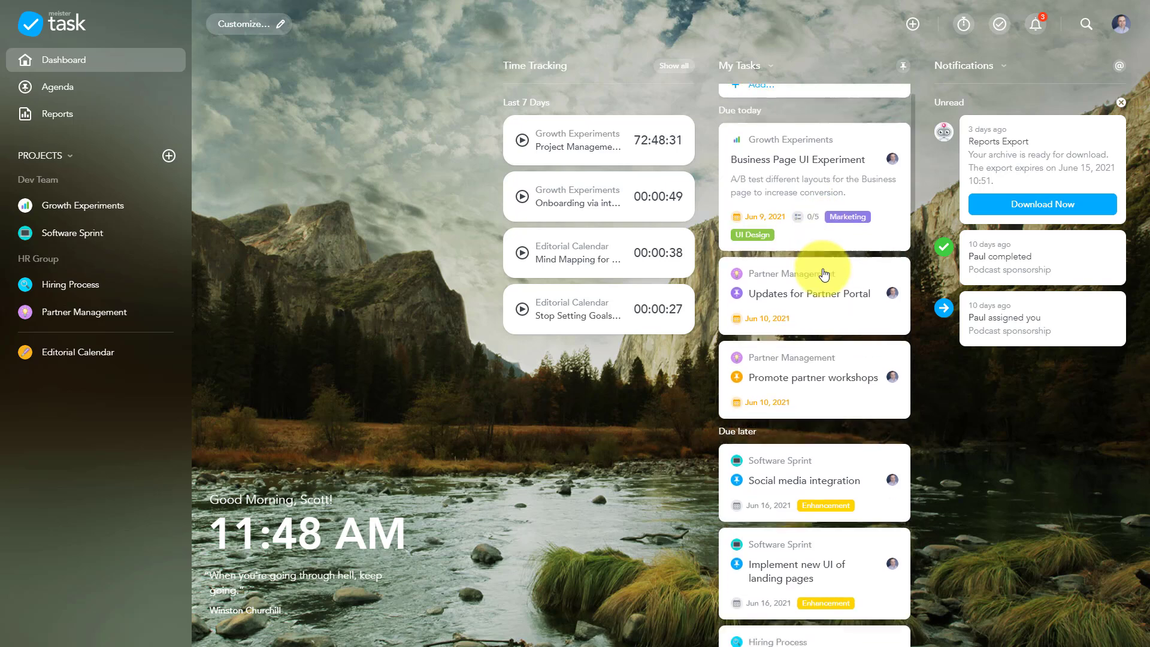
scroll(821, 272, up, 5)
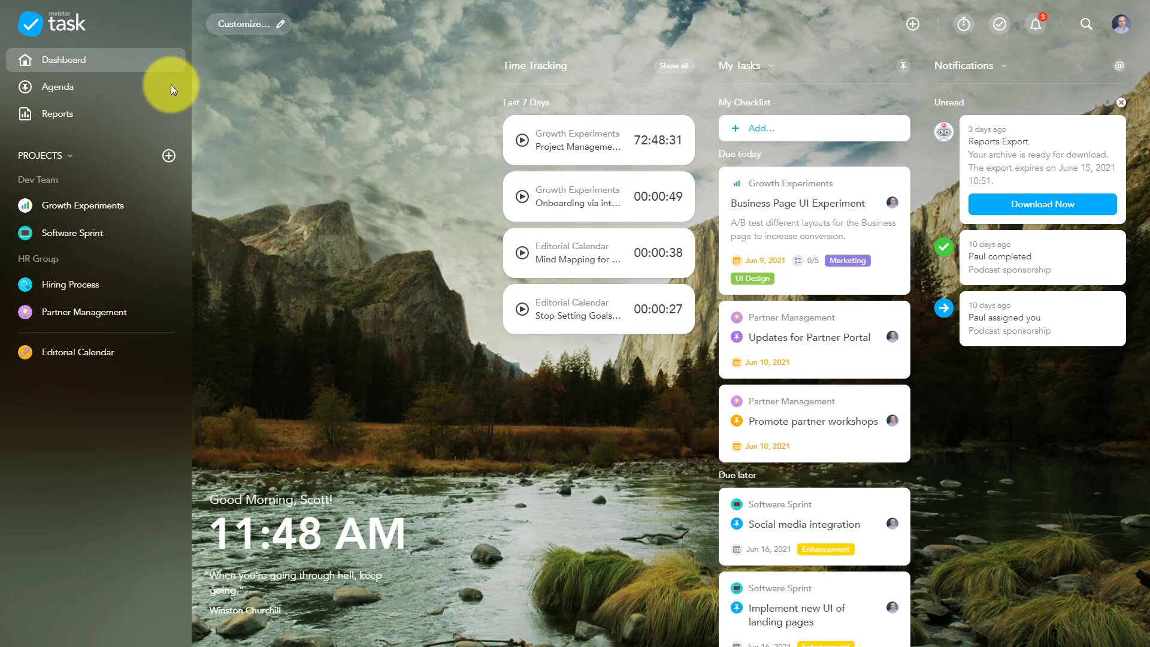
In the agenda, move "Customize Welcome email" from the assigned tasks to UPCOMING and check the "Project Management Experiment" task's details.
click(52, 89)
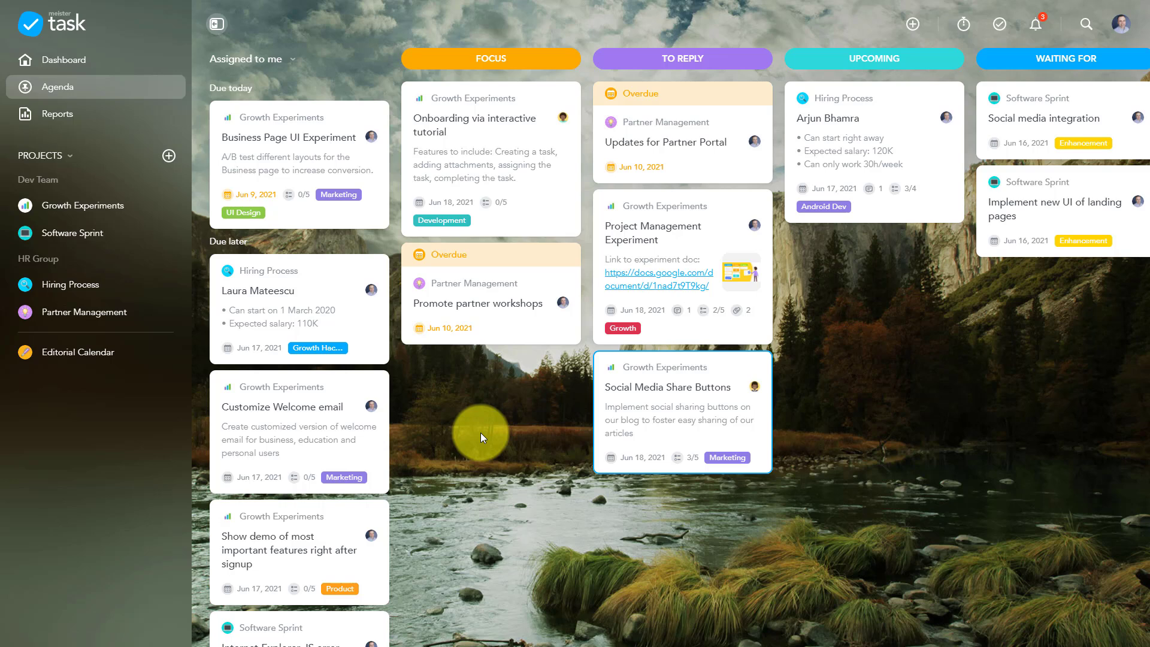
scroll(334, 226, down, 8)
scroll(334, 227, up, 8)
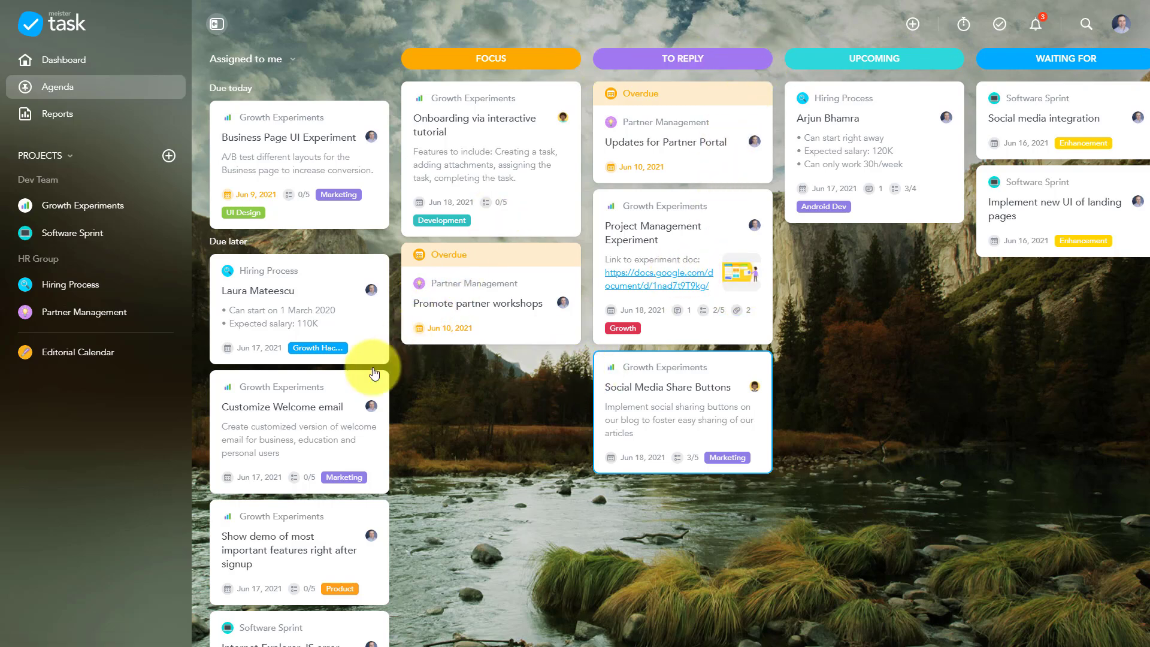
drag(287, 414, 851, 300)
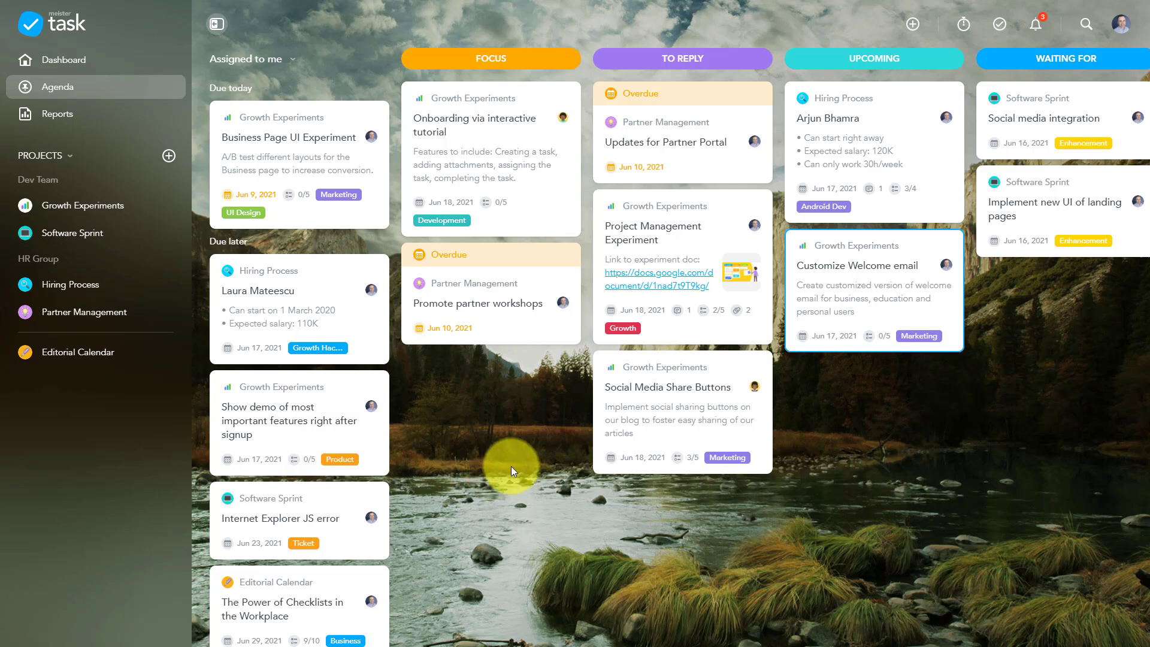
click(681, 237)
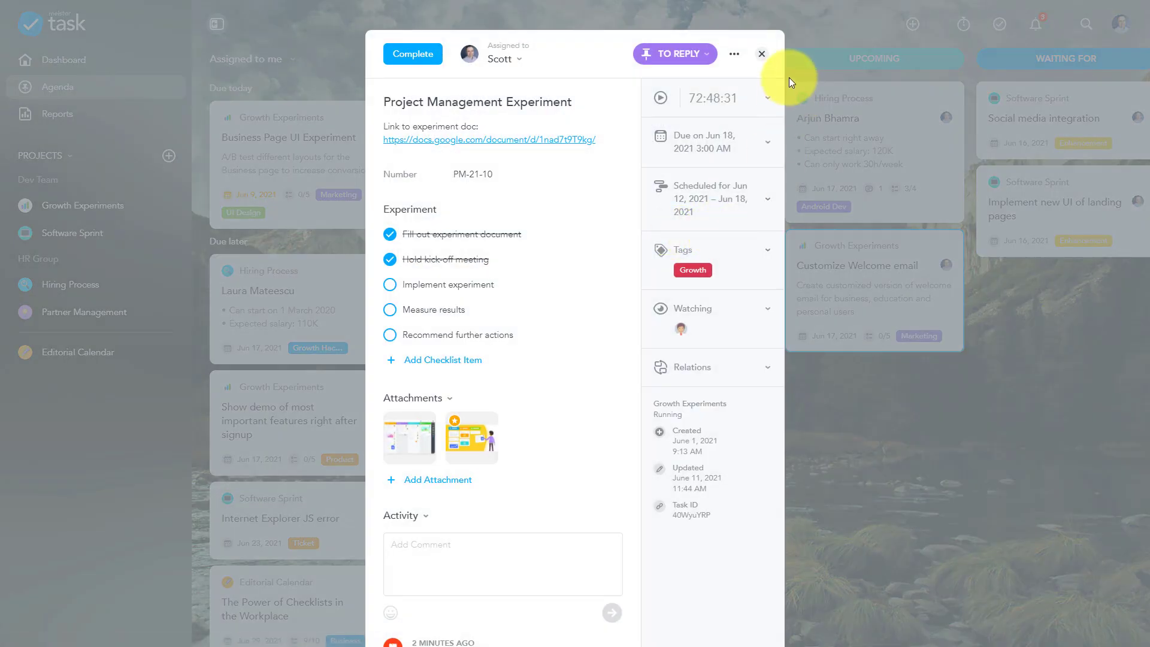
click(760, 54)
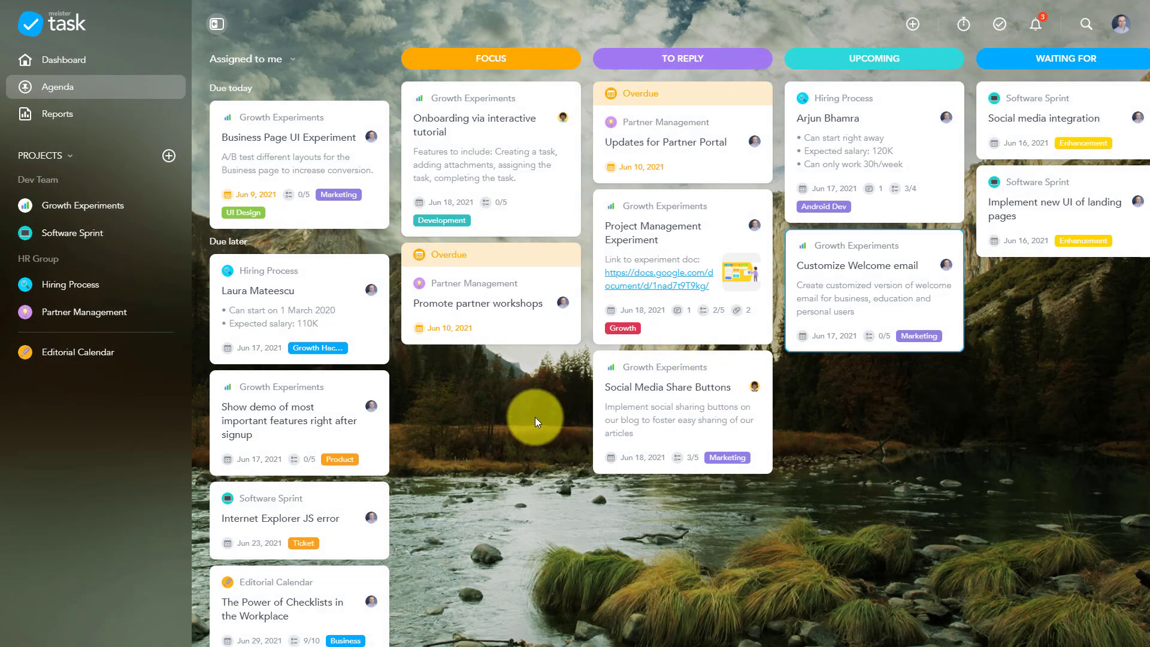
Pin the Editorial Calendar task "Mind Mapping for Teachers: Tips, Tools, and Lesson Plans" to UPCOMING and return to the agenda.
click(80, 354)
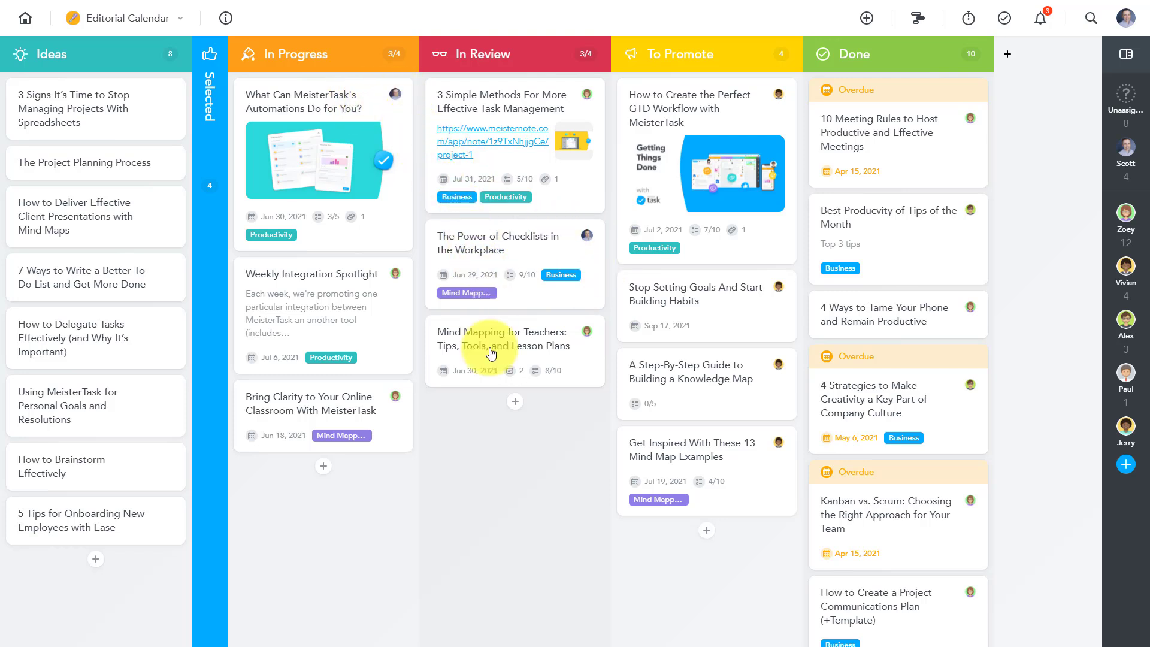
click(533, 339)
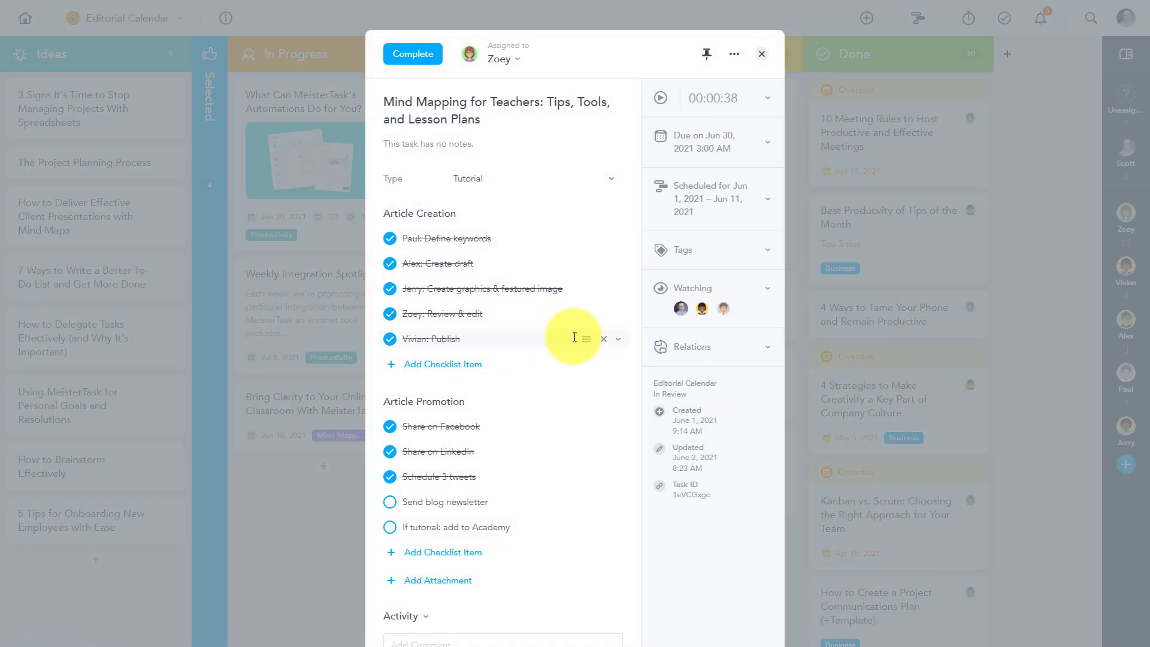
click(706, 55)
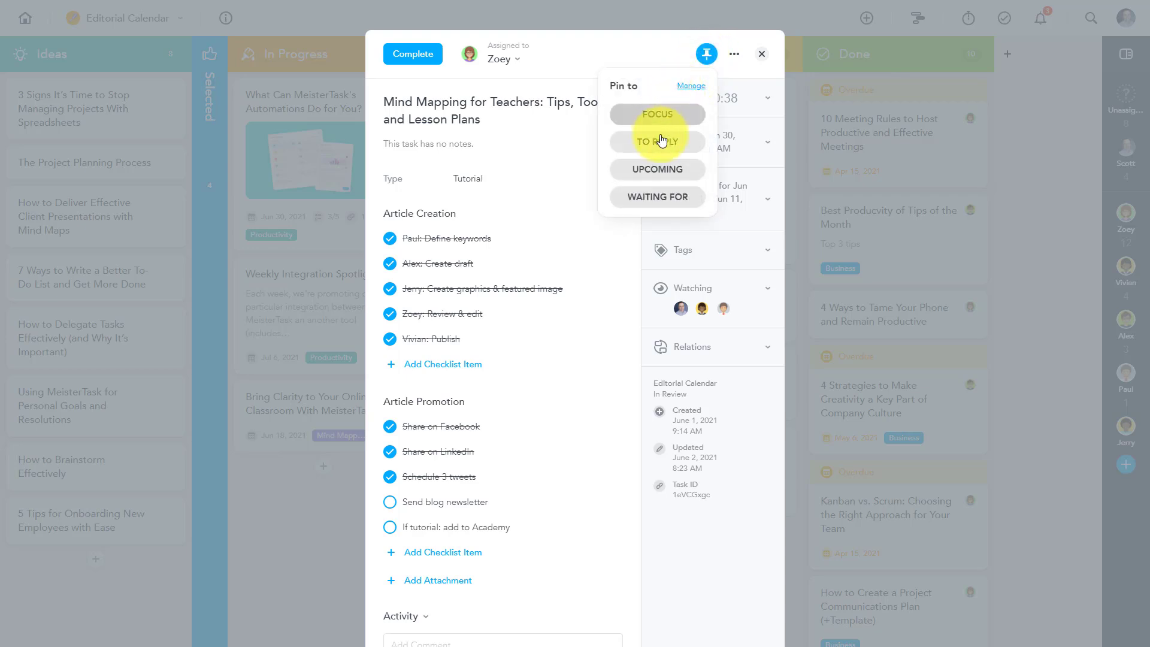
click(663, 172)
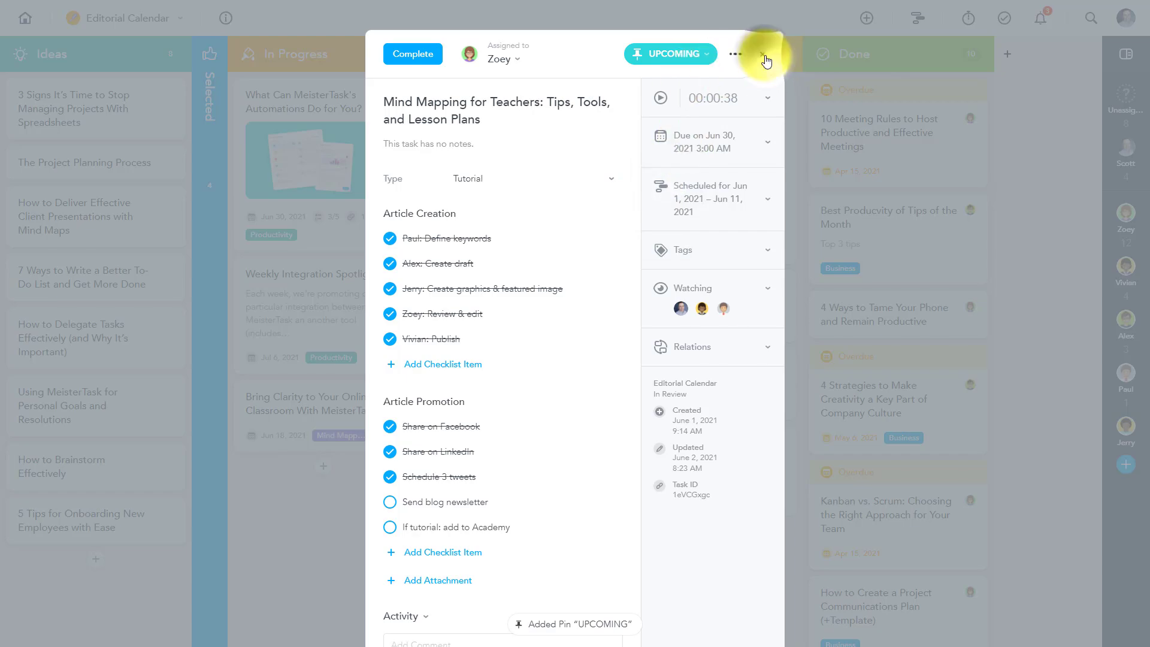
click(761, 55)
click(23, 17)
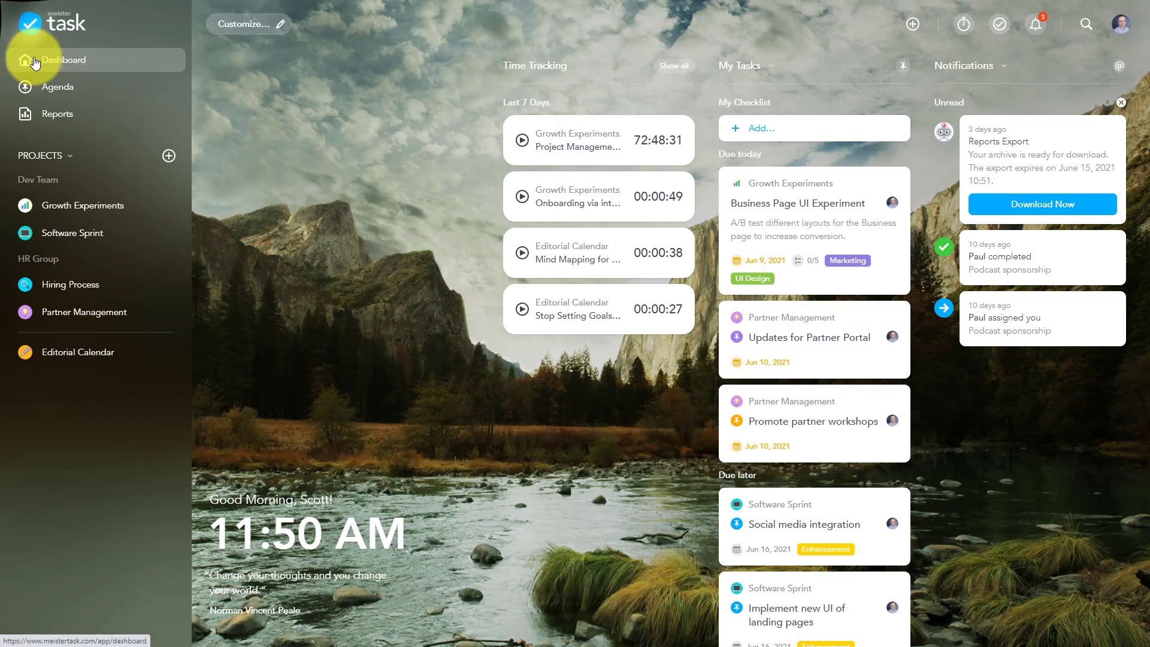
click(47, 84)
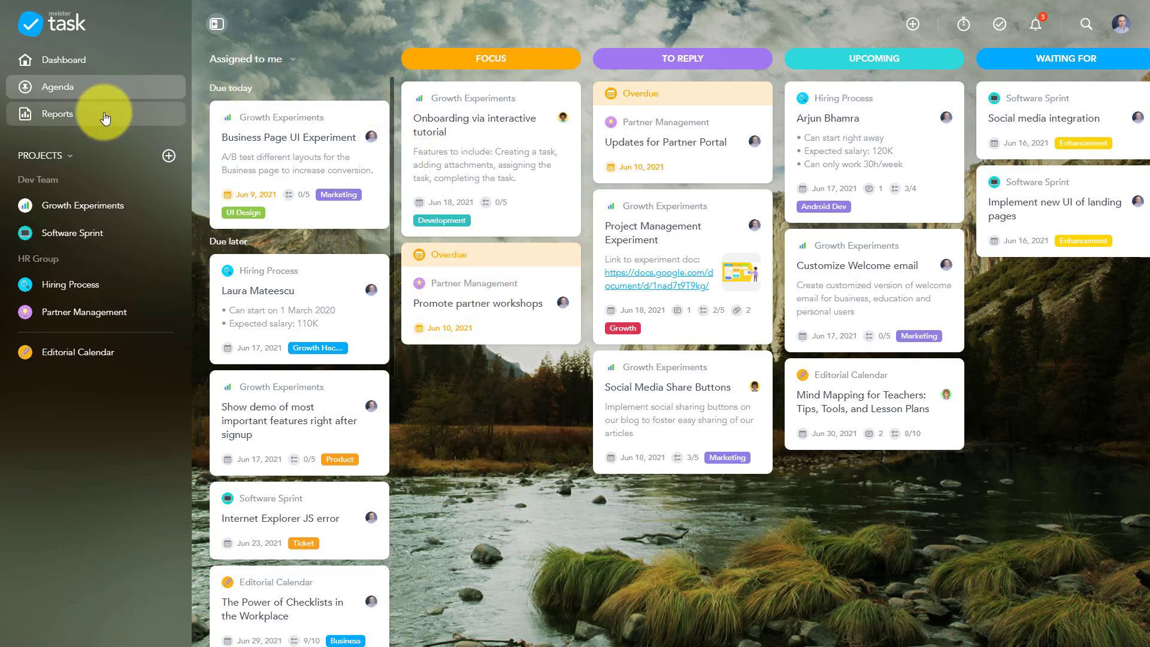
Open the reports and show the "All completed tasks" quick report for Growth Experiments.
click(56, 113)
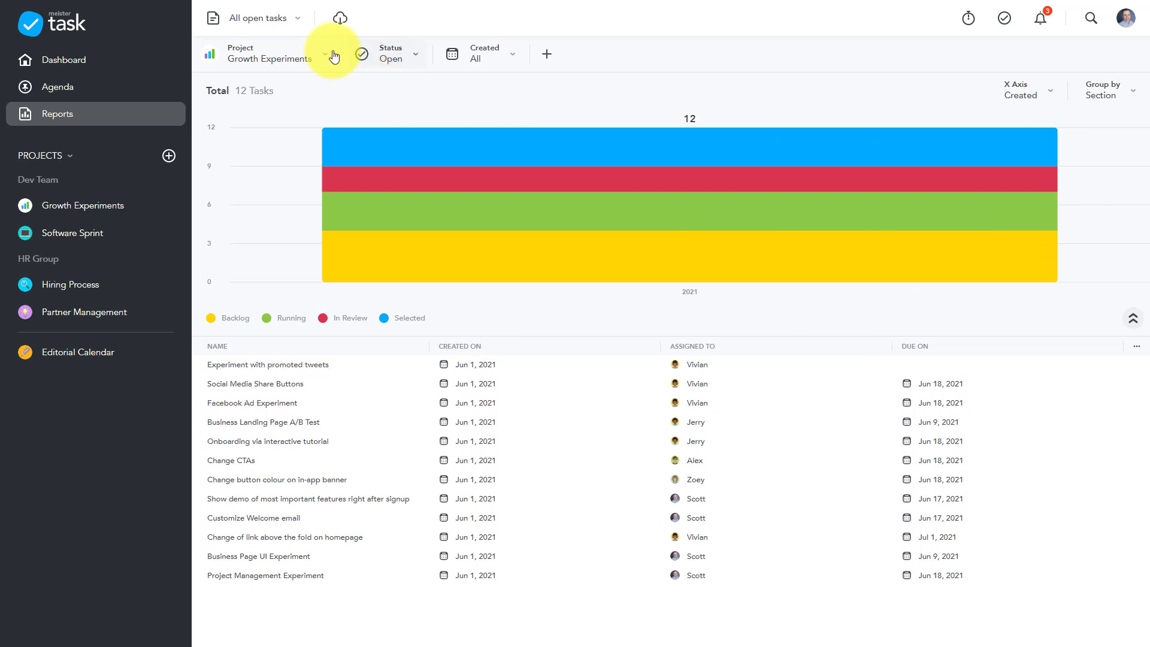
click(297, 24)
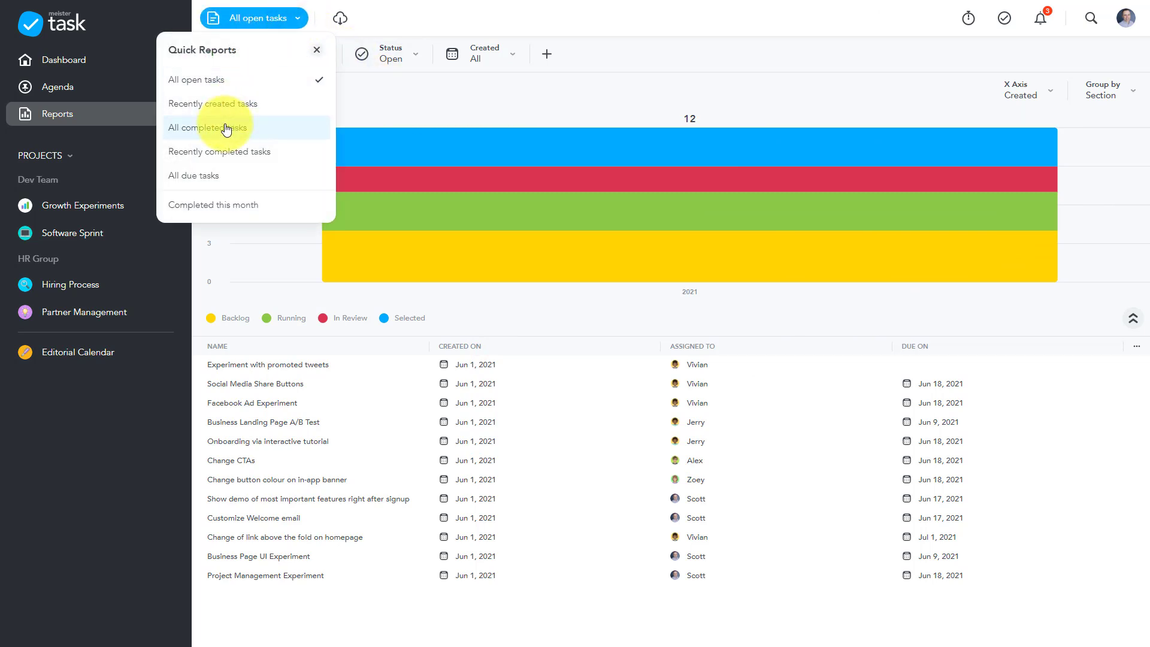
click(226, 128)
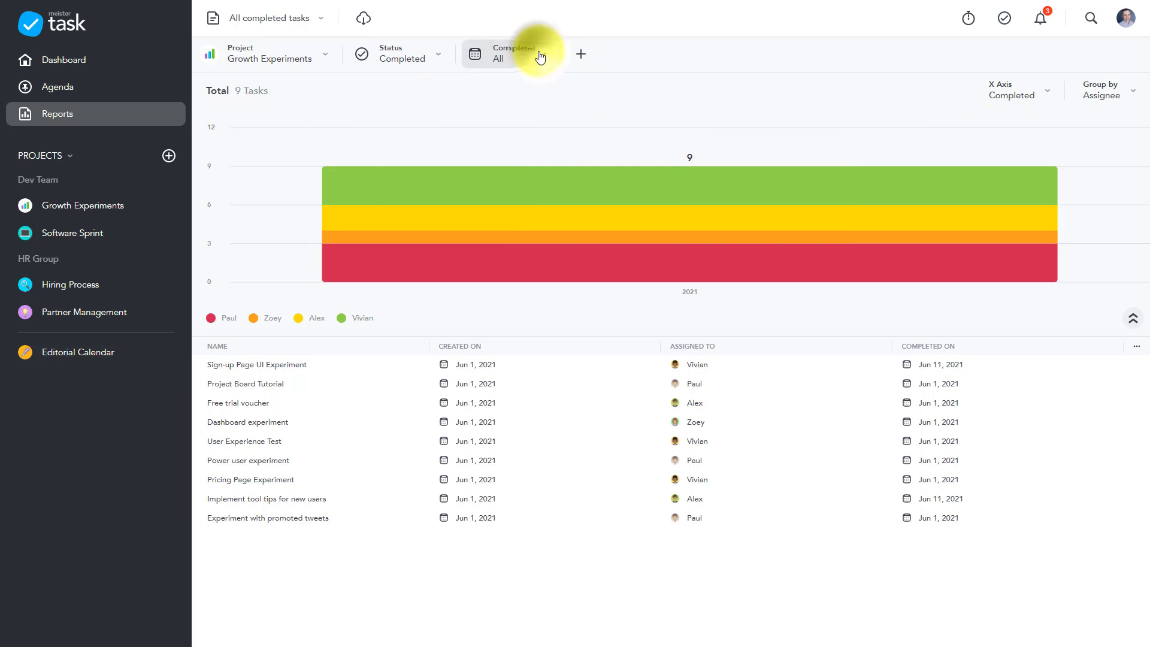
Limit the report to tasks completed this quarter and group it by project.
click(537, 54)
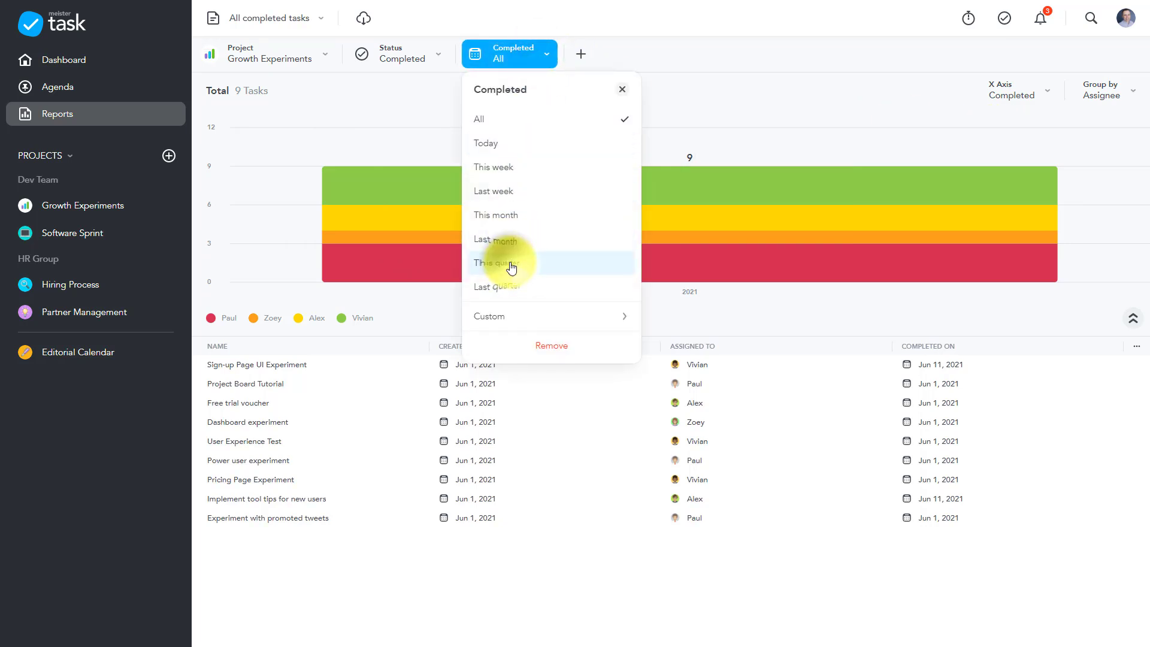
click(510, 265)
click(1119, 102)
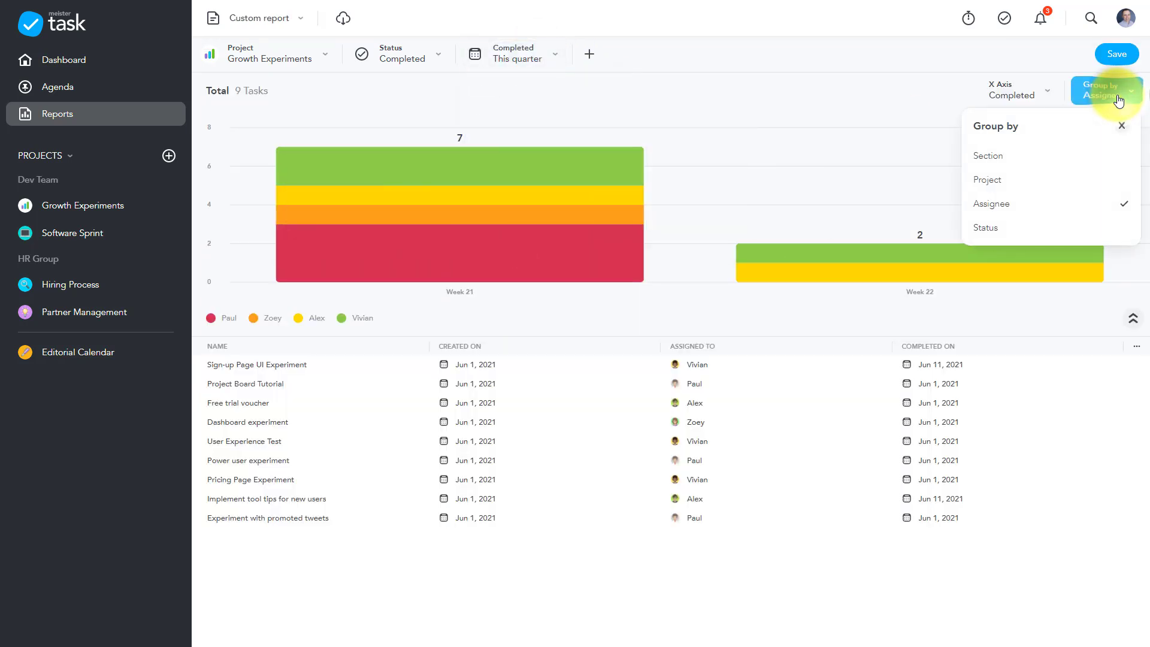
click(998, 182)
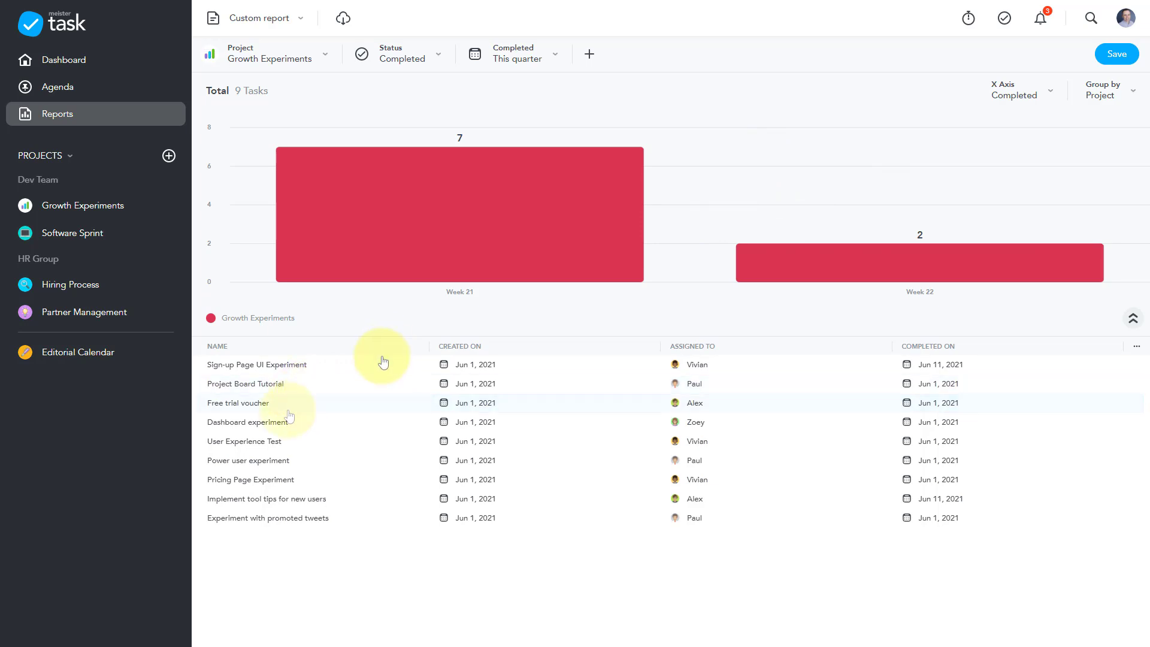
Look at the "Dashboard experiment" task's details from the report list and close the task.
click(246, 430)
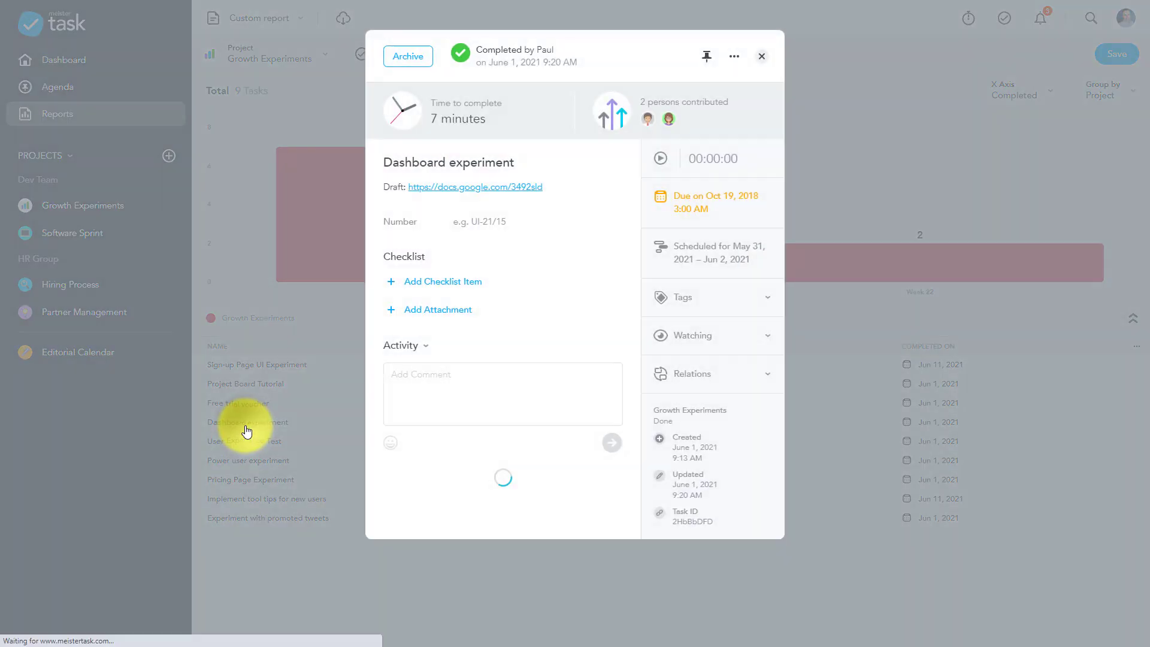
click(761, 56)
Save the custom report.
click(1115, 55)
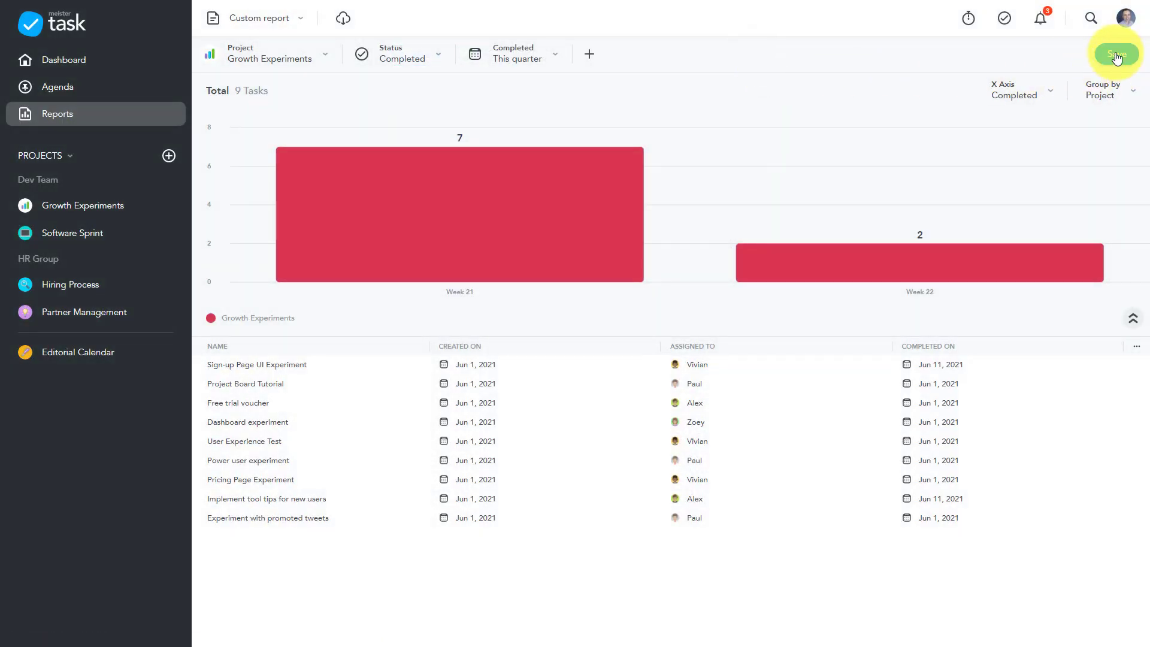